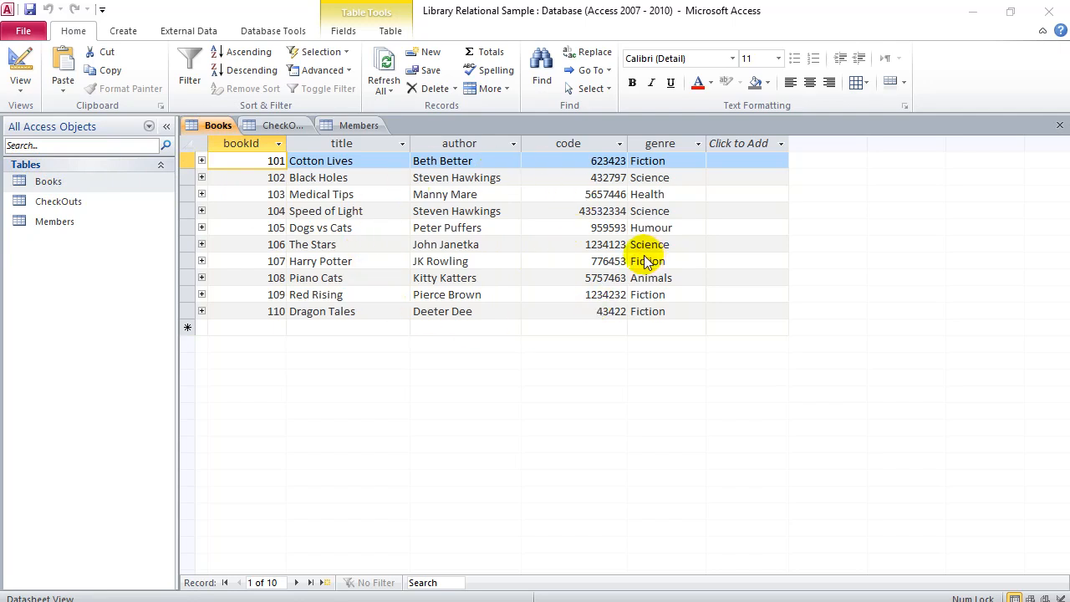
- Look through the CheckOuts and Members tables, and return to the Books table
{"action": "left_click", "coordinate": [284, 125]}
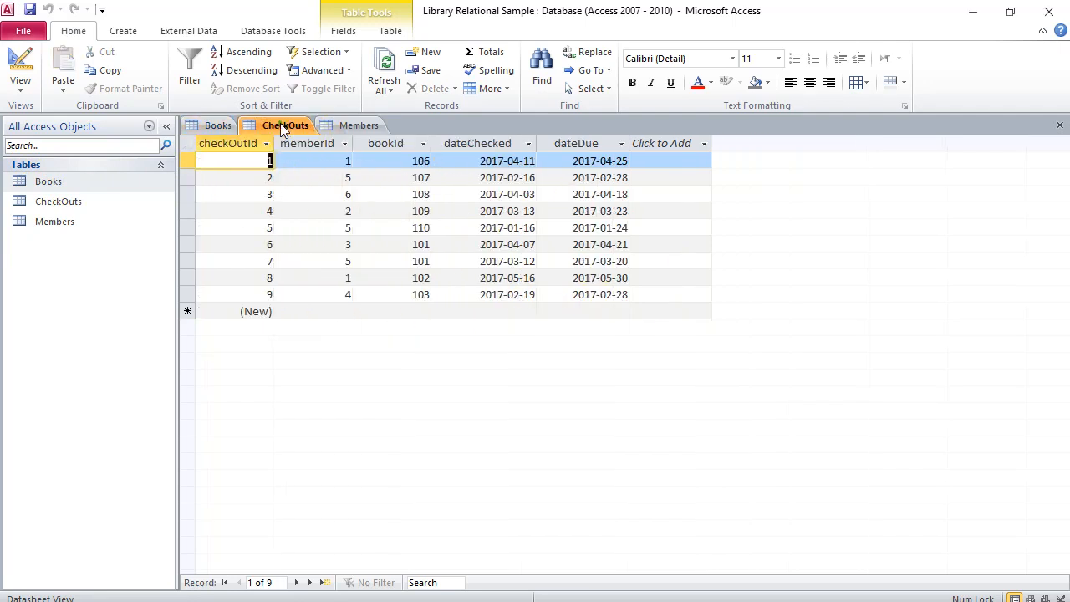
{"action": "left_click", "coordinate": [358, 125]}
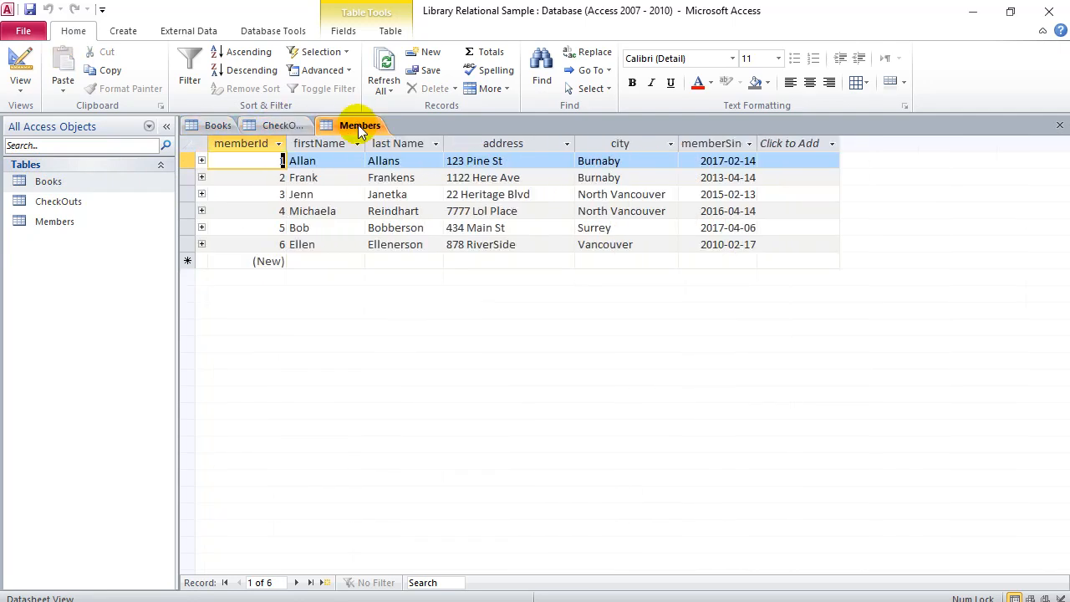
{"action": "left_click", "coordinate": [216, 125]}
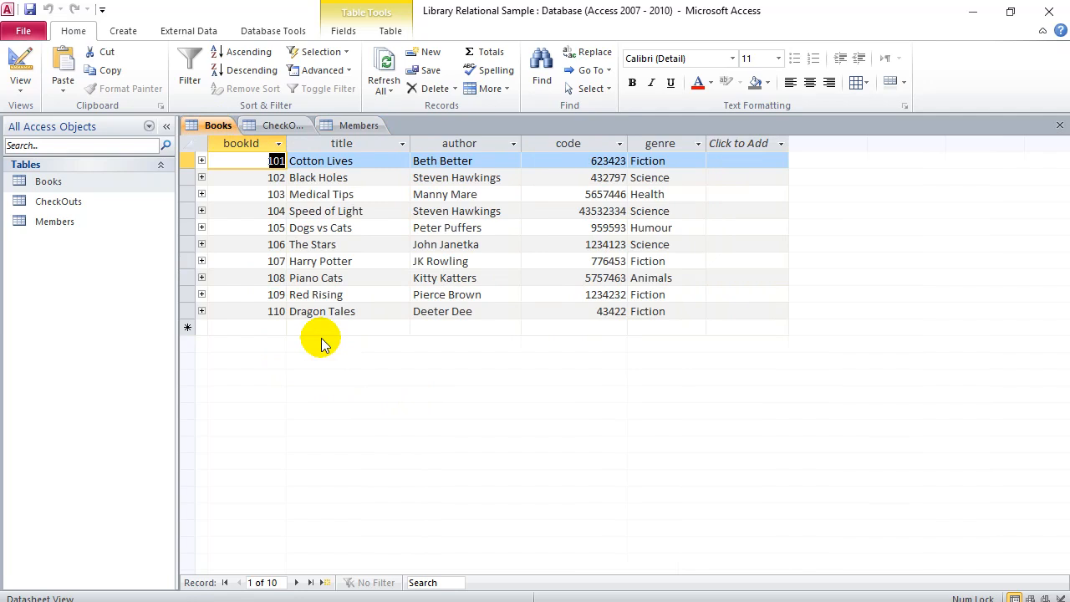
- Examine the bookId, title, author, code and genre fields of the Books table, and its first record
{"action": "left_click", "coordinate": [333, 143]}
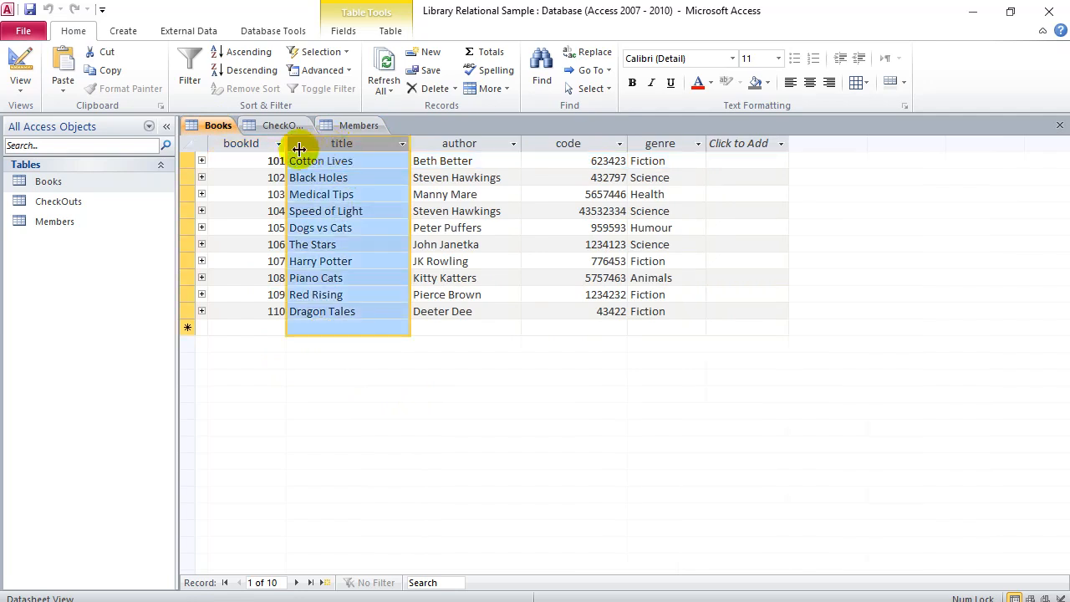
{"action": "left_click", "coordinate": [241, 144]}
{"action": "left_click", "coordinate": [457, 144]}
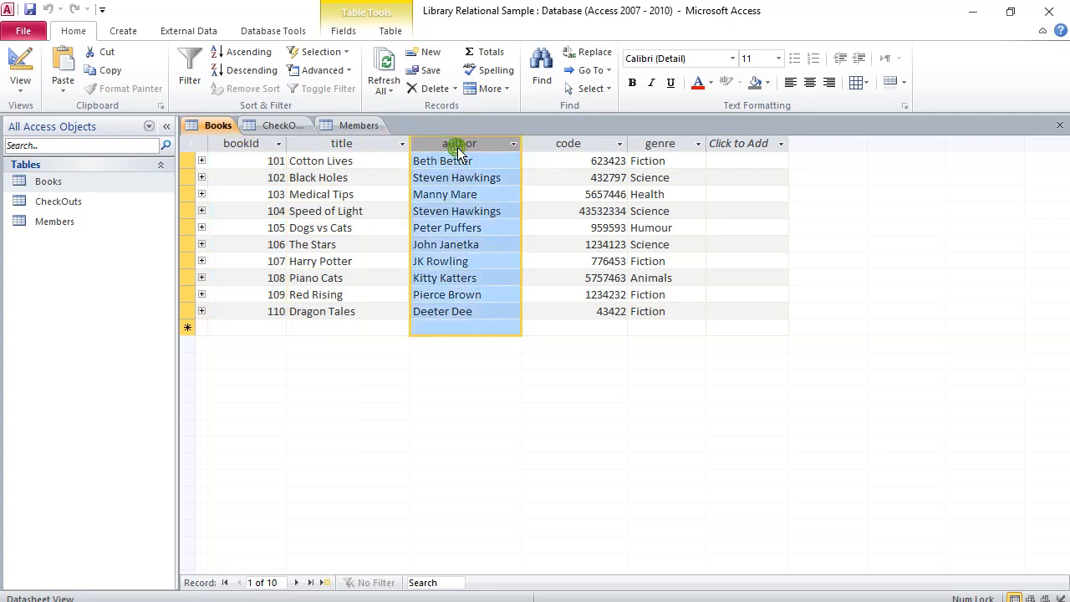
{"action": "left_click", "coordinate": [555, 146]}
{"action": "left_click", "coordinate": [665, 143]}
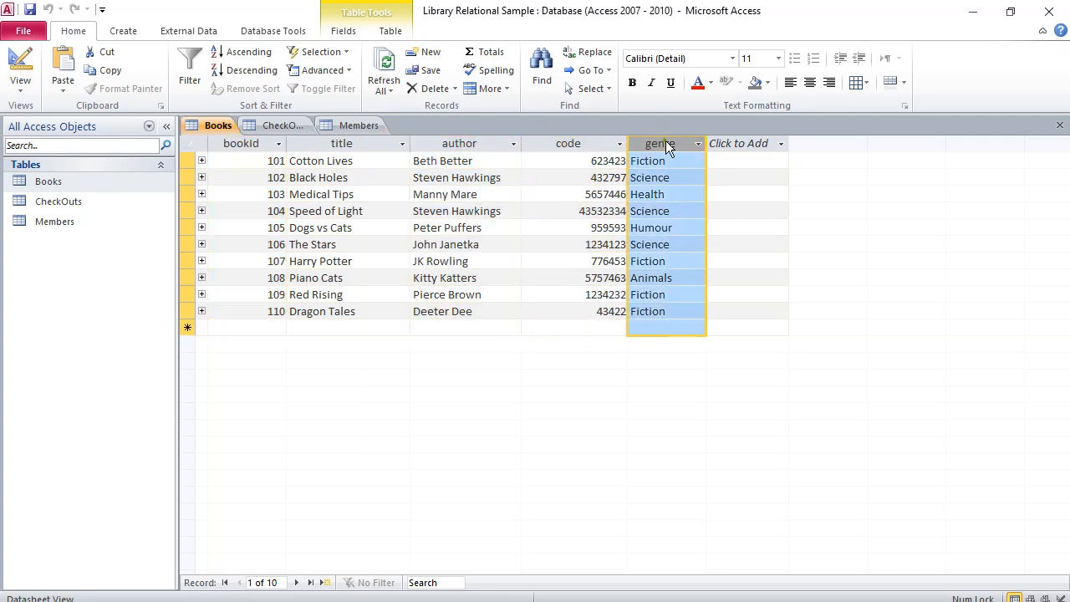
{"action": "left_click", "coordinate": [324, 143]}
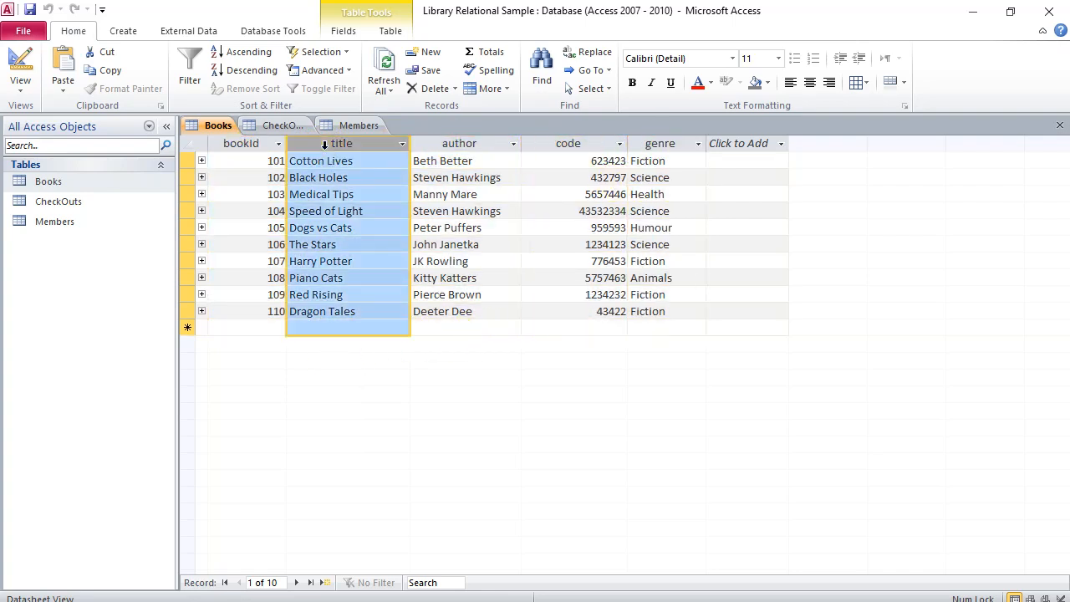
{"action": "left_click", "coordinate": [243, 144]}
{"action": "left_click", "coordinate": [333, 142]}
{"action": "left_click", "coordinate": [481, 142]}
{"action": "left_click", "coordinate": [569, 143]}
{"action": "left_click", "coordinate": [659, 143]}
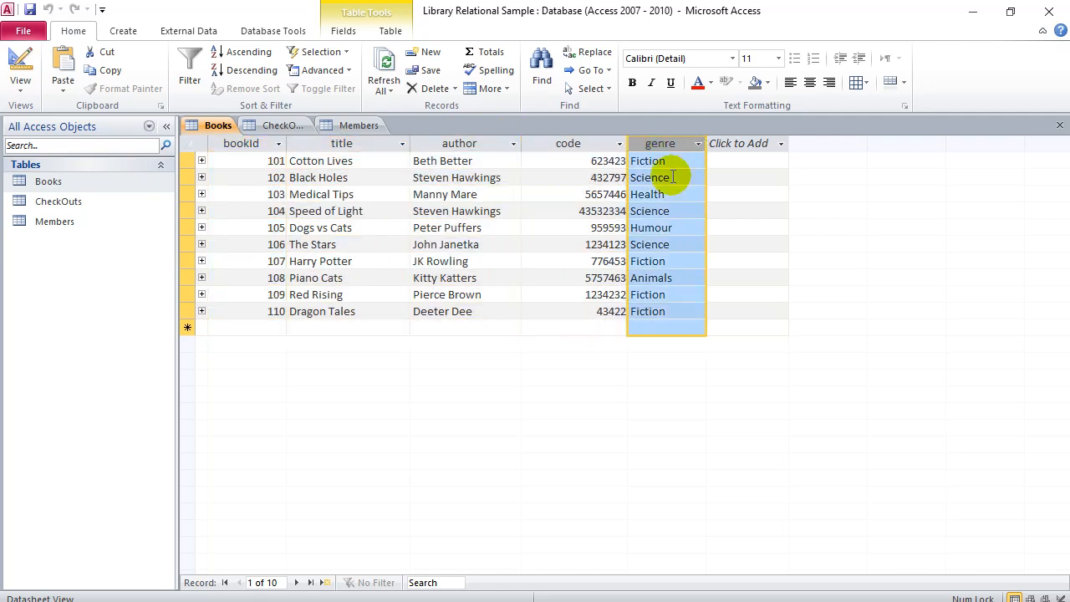
{"action": "left_click", "coordinate": [340, 143]}
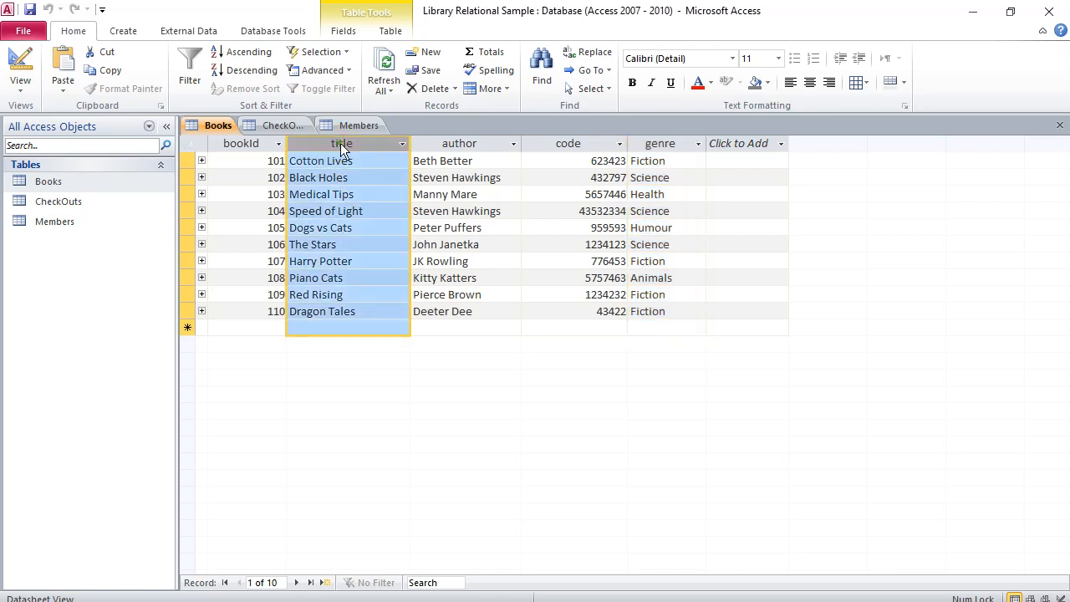
{"action": "left_click", "coordinate": [459, 143]}
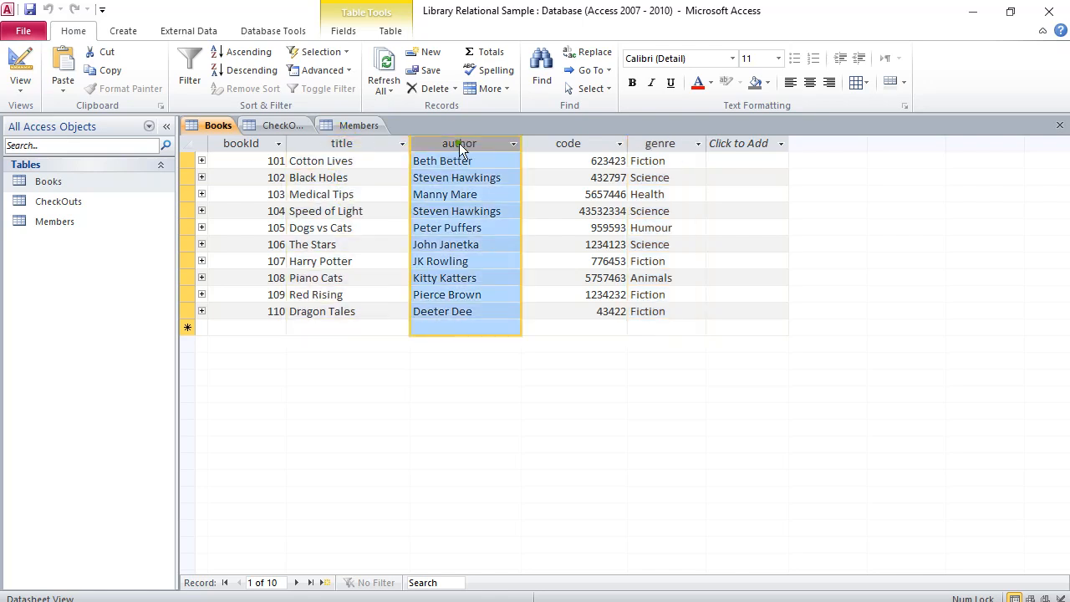
{"action": "left_click", "coordinate": [566, 143]}
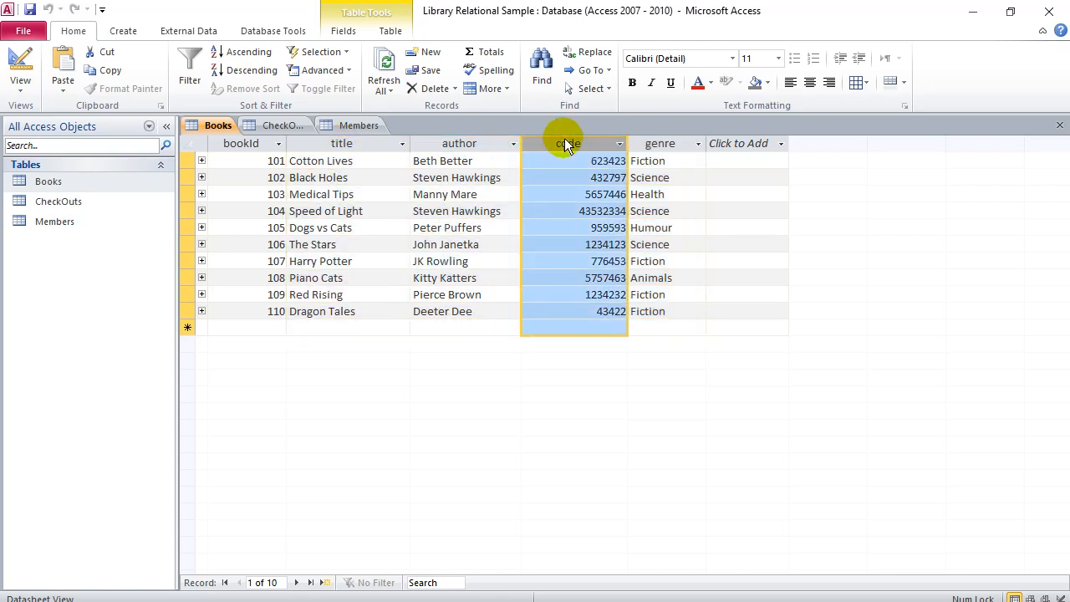
{"action": "left_click", "coordinate": [259, 162]}
{"action": "left_click", "coordinate": [351, 161]}
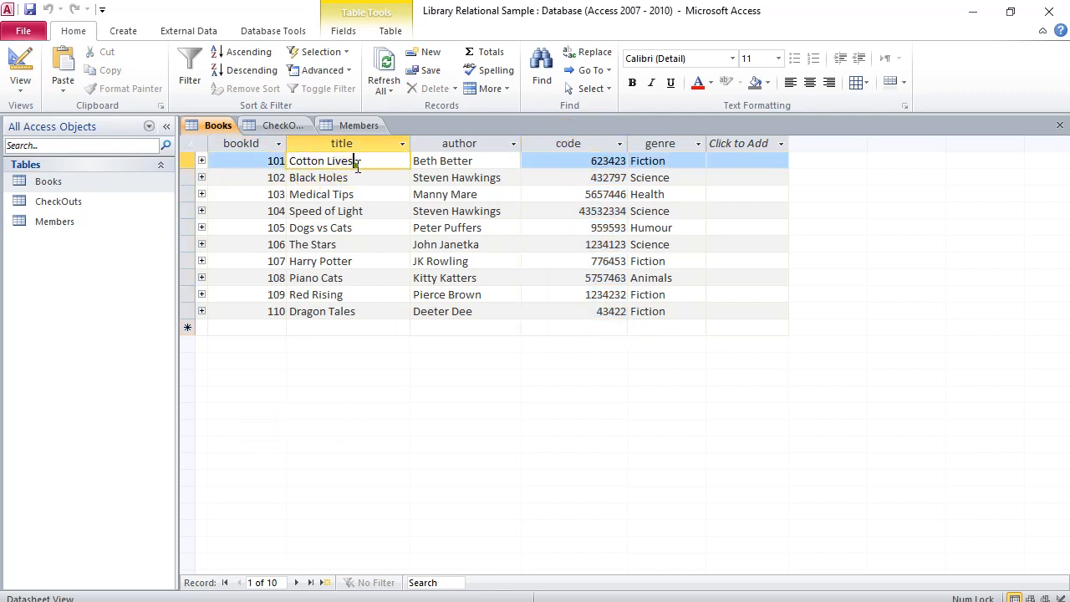
- View the CheckOuts table and inspect the dateDue value of its first record
{"action": "left_click", "coordinate": [283, 125]}
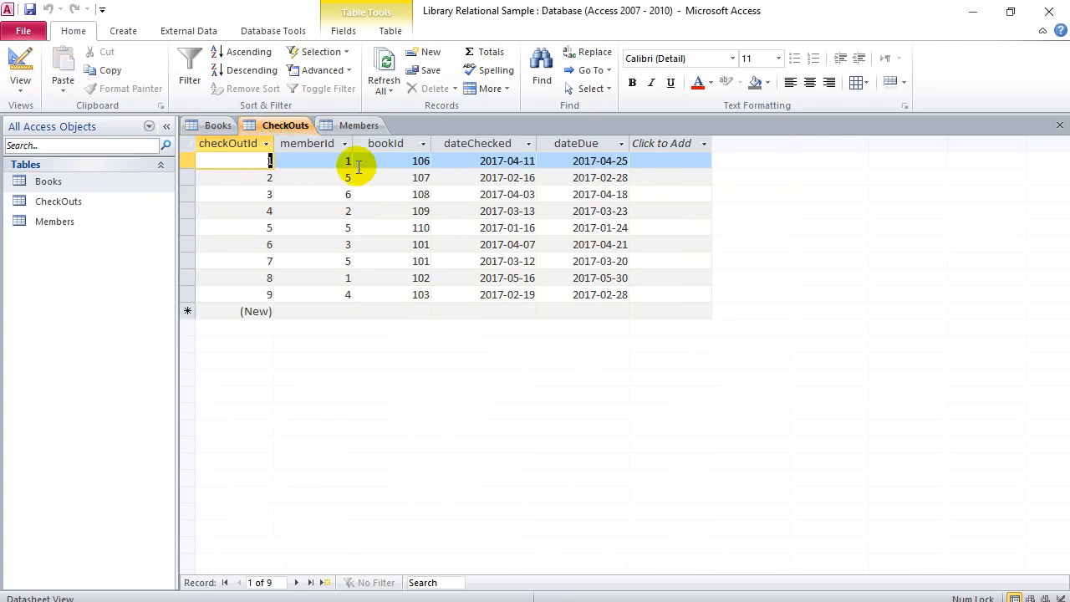
{"action": "left_click", "coordinate": [572, 160]}
{"action": "left_click", "coordinate": [571, 161]}
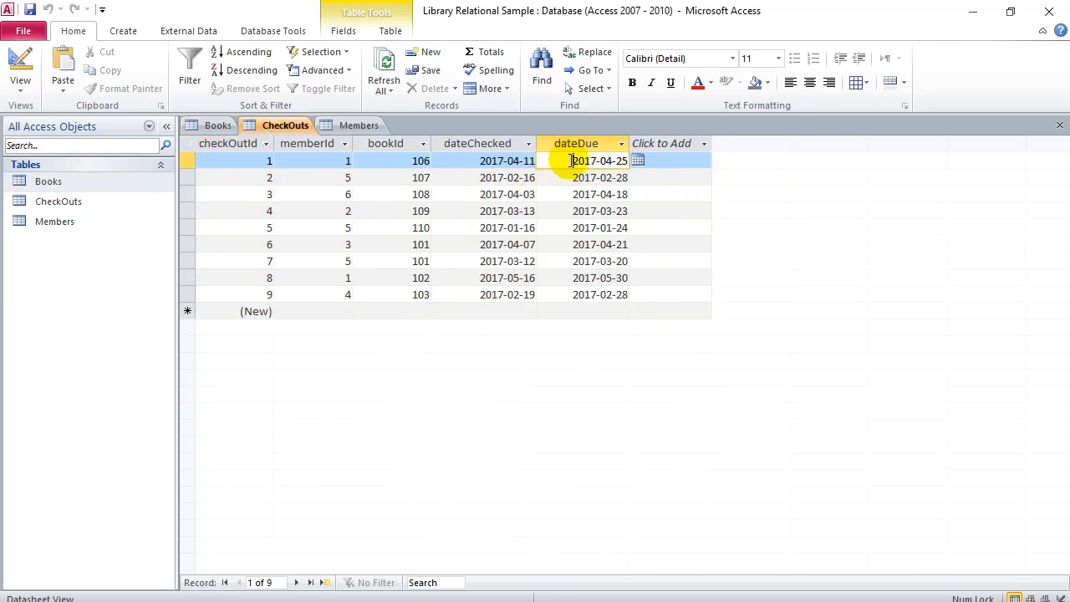
- View the Members table and inspect its first four records one by one, ending on the first record
{"action": "left_click", "coordinate": [356, 125]}
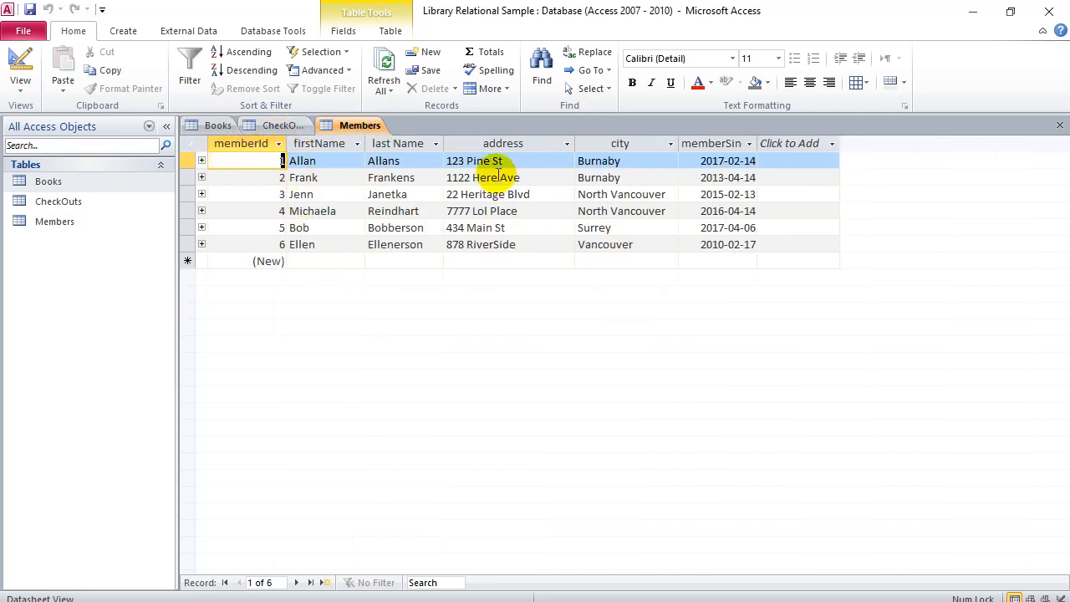
{"action": "left_click", "coordinate": [187, 161]}
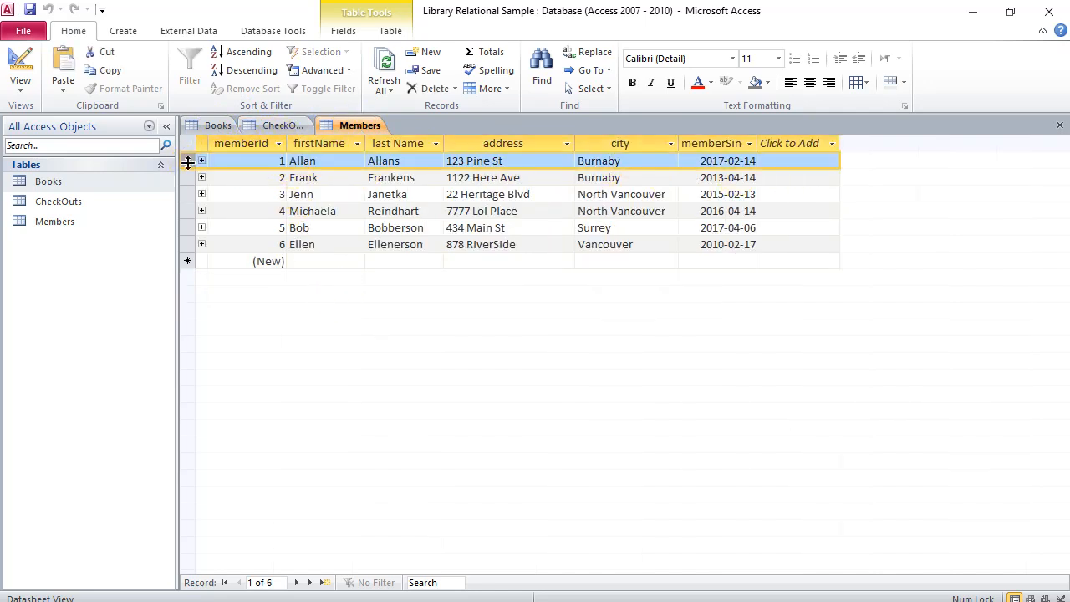
{"action": "left_click", "coordinate": [186, 178]}
{"action": "left_click", "coordinate": [186, 194]}
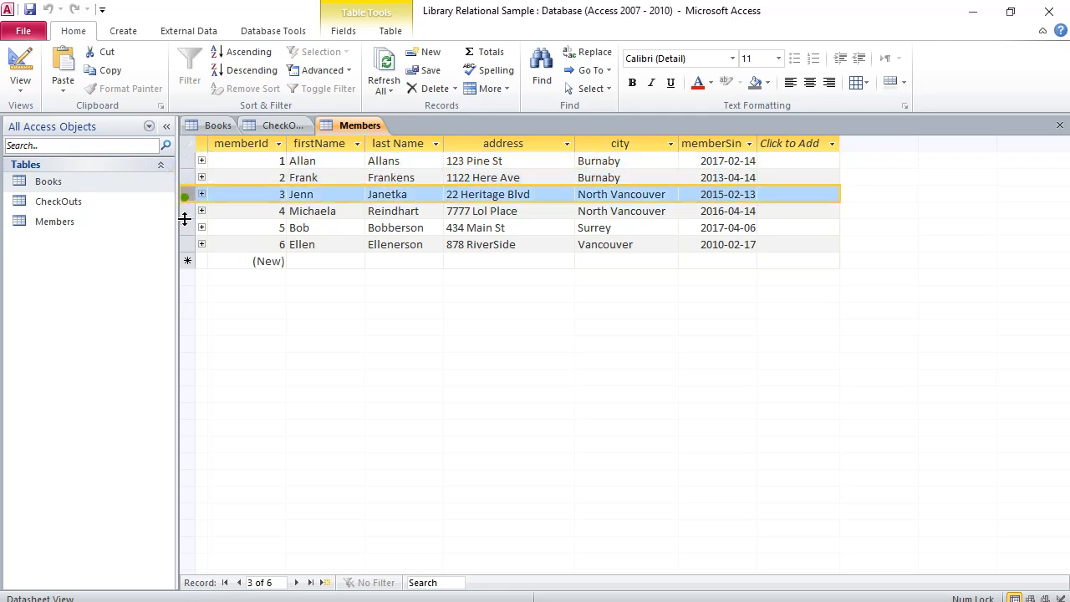
{"action": "left_click", "coordinate": [186, 211]}
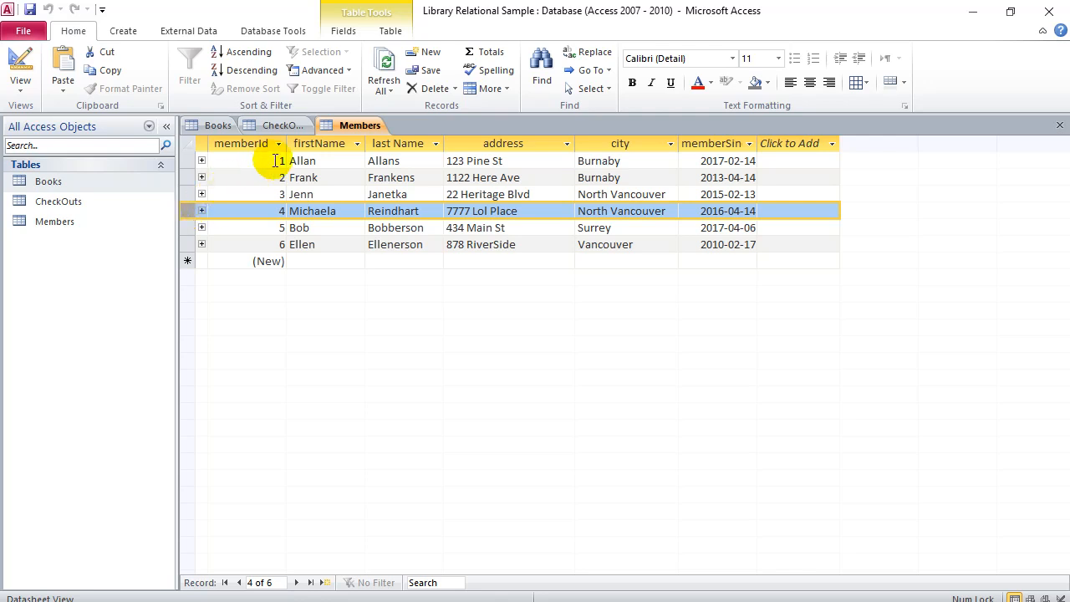
{"action": "left_click", "coordinate": [186, 160]}
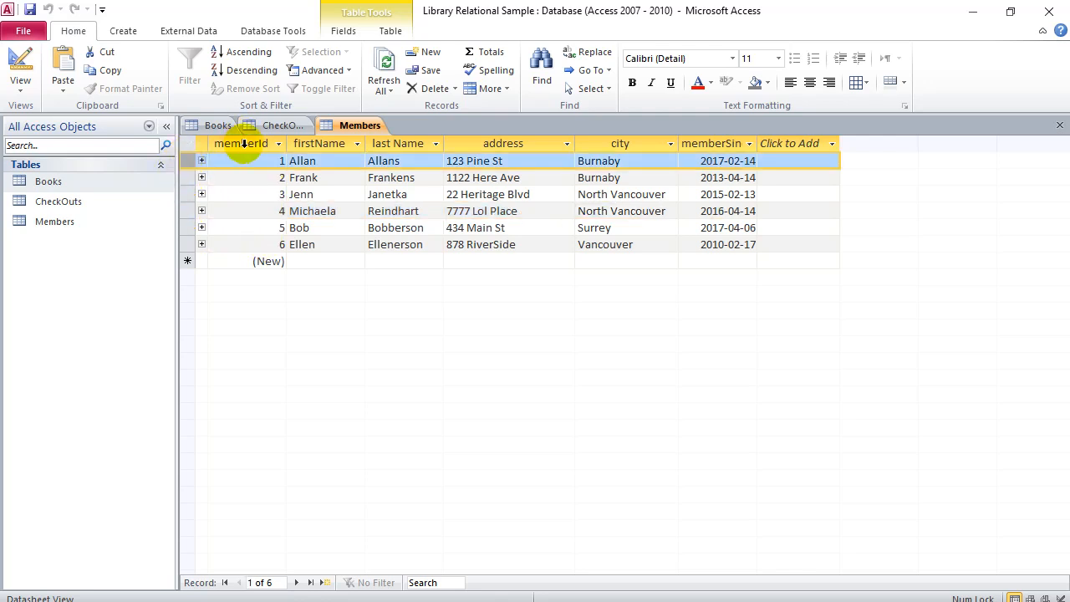
- Examine the Members fields from memberId through city, and check the first record's ID, first name and membership date
{"action": "left_click", "coordinate": [245, 144]}
{"action": "left_click", "coordinate": [331, 144]}
{"action": "left_click", "coordinate": [399, 144]}
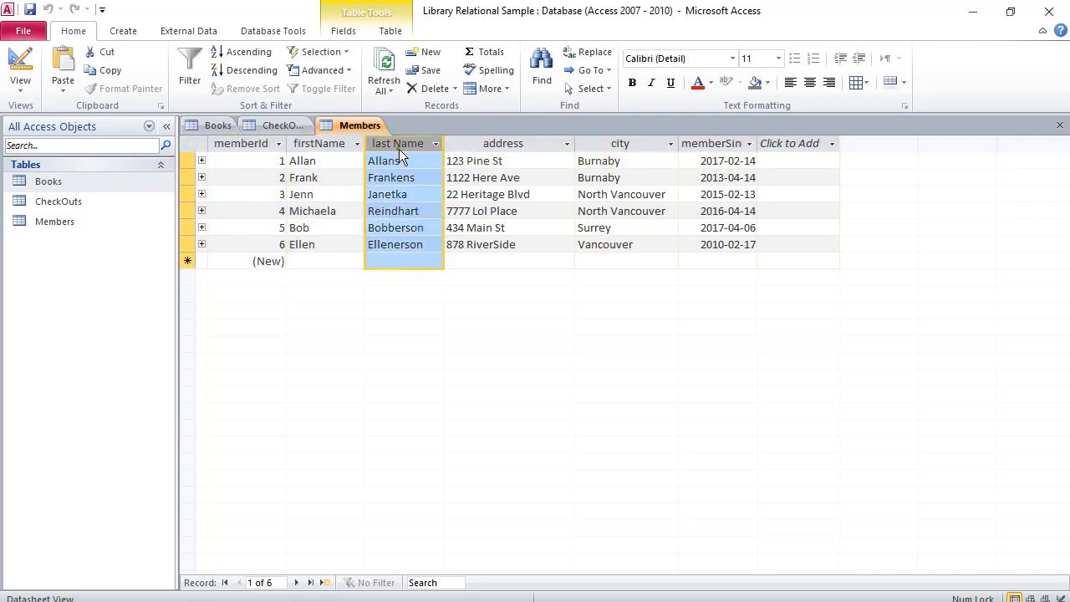
{"action": "left_click", "coordinate": [482, 143]}
{"action": "left_click", "coordinate": [634, 143]}
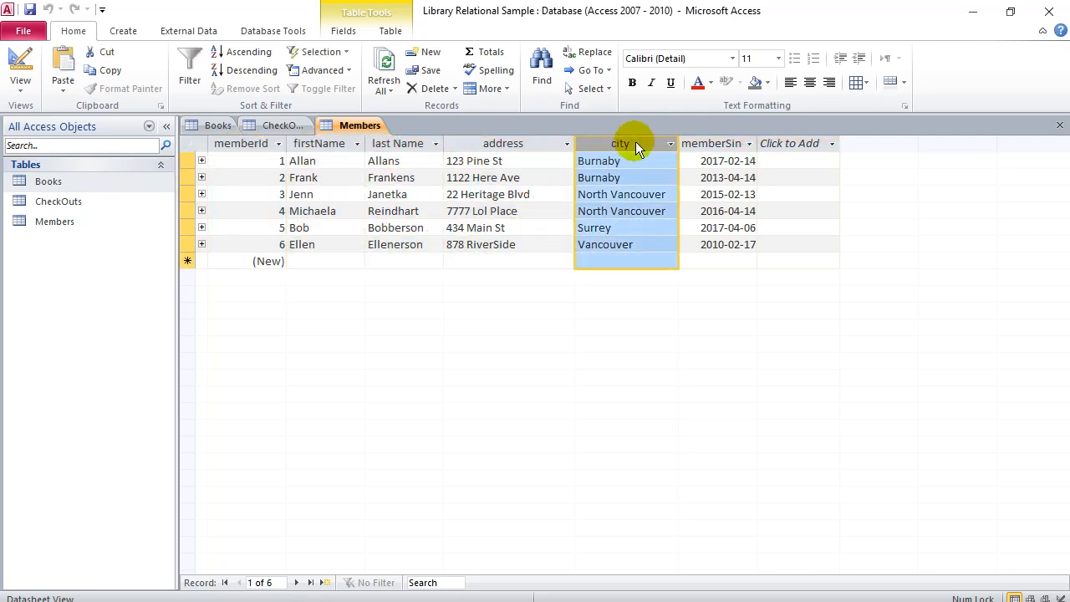
{"action": "left_click", "coordinate": [270, 160]}
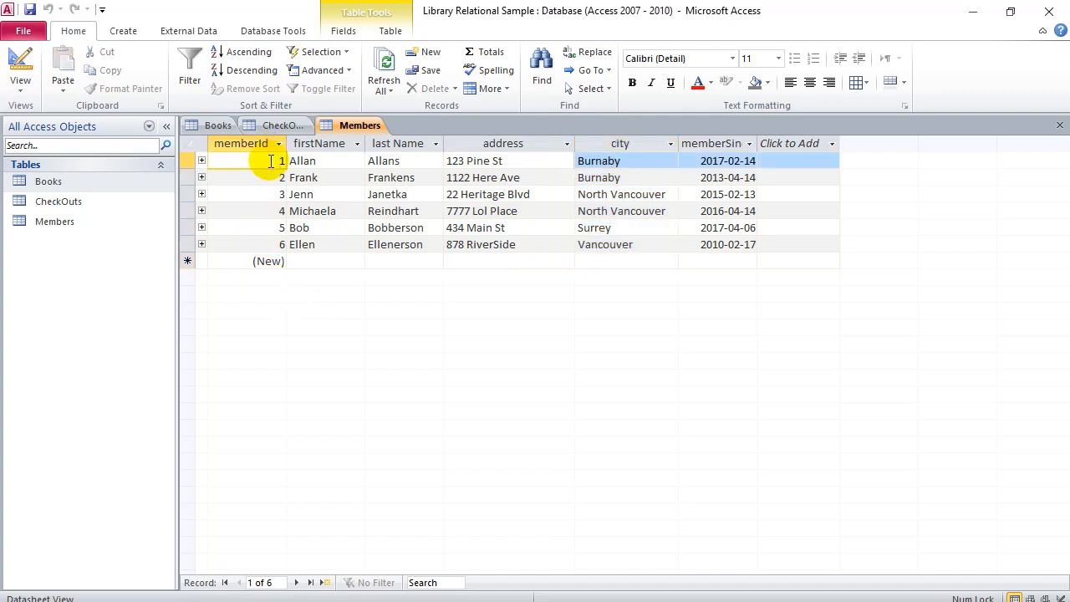
{"action": "left_click", "coordinate": [320, 161]}
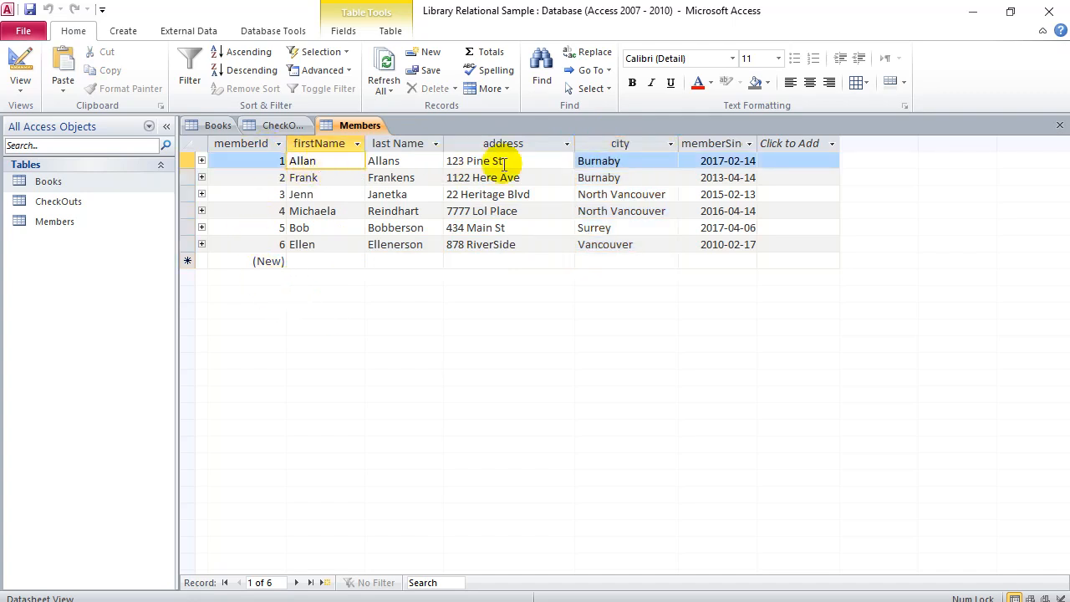
{"action": "left_click", "coordinate": [714, 161]}
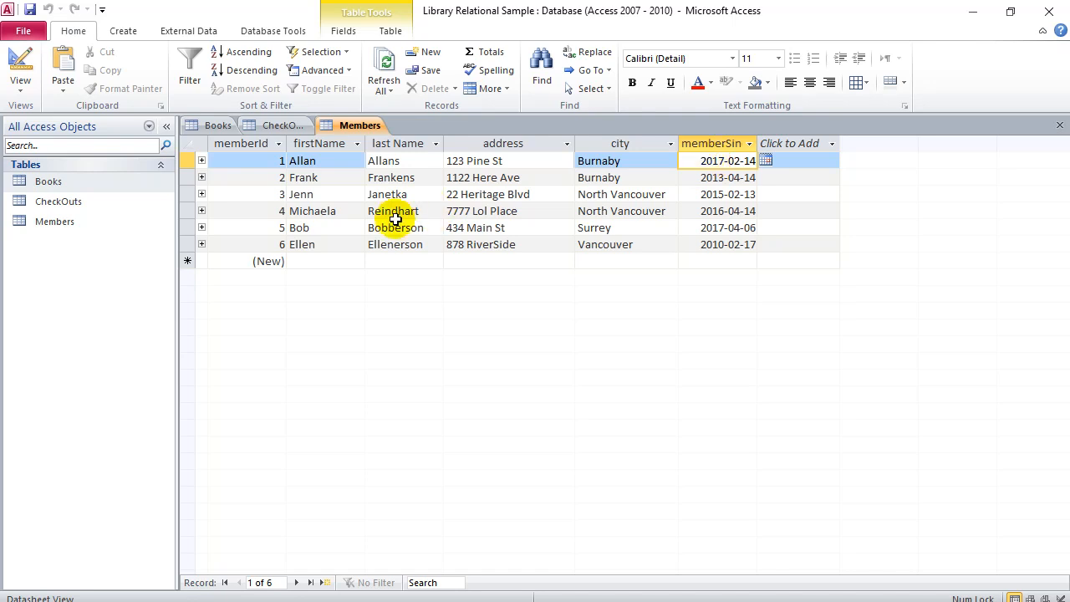
- Create a new blank database, keeping the suggested file name
{"action": "left_click", "coordinate": [23, 31]}
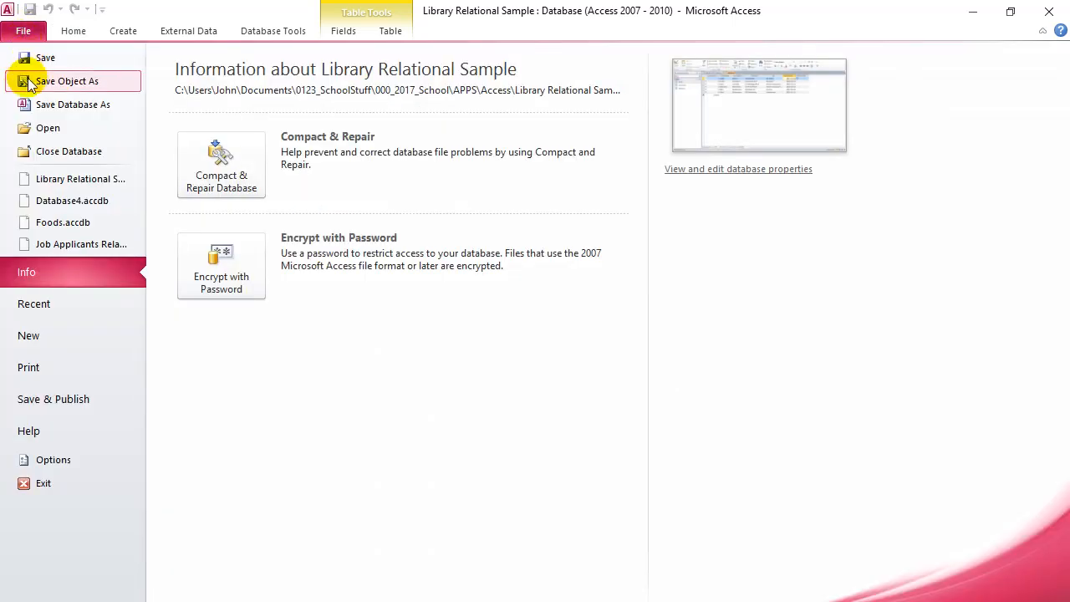
{"action": "left_click", "coordinate": [29, 338]}
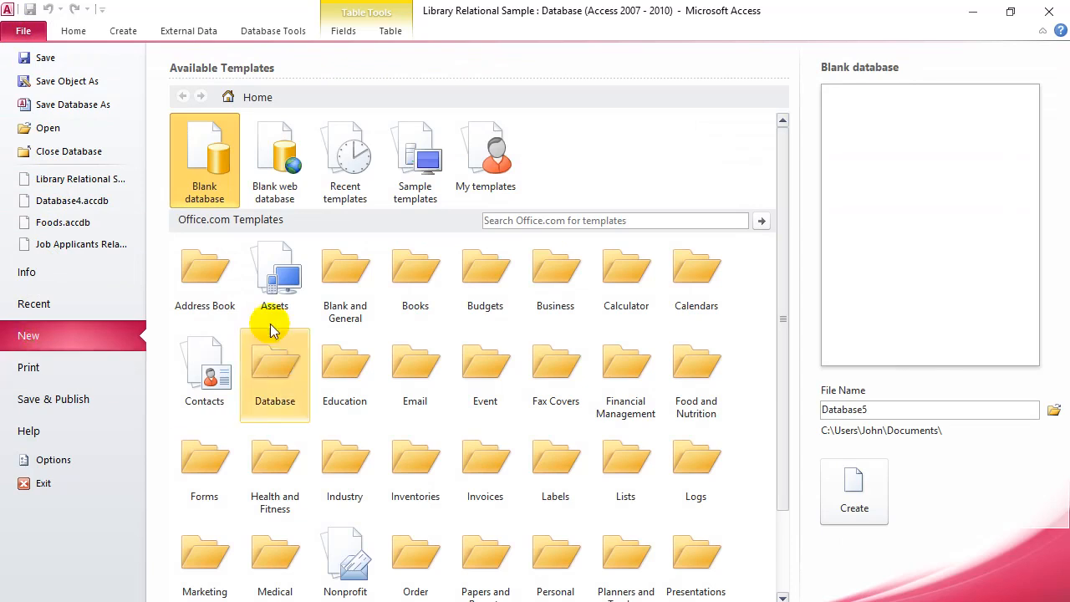
{"action": "double_click", "coordinate": [206, 157]}
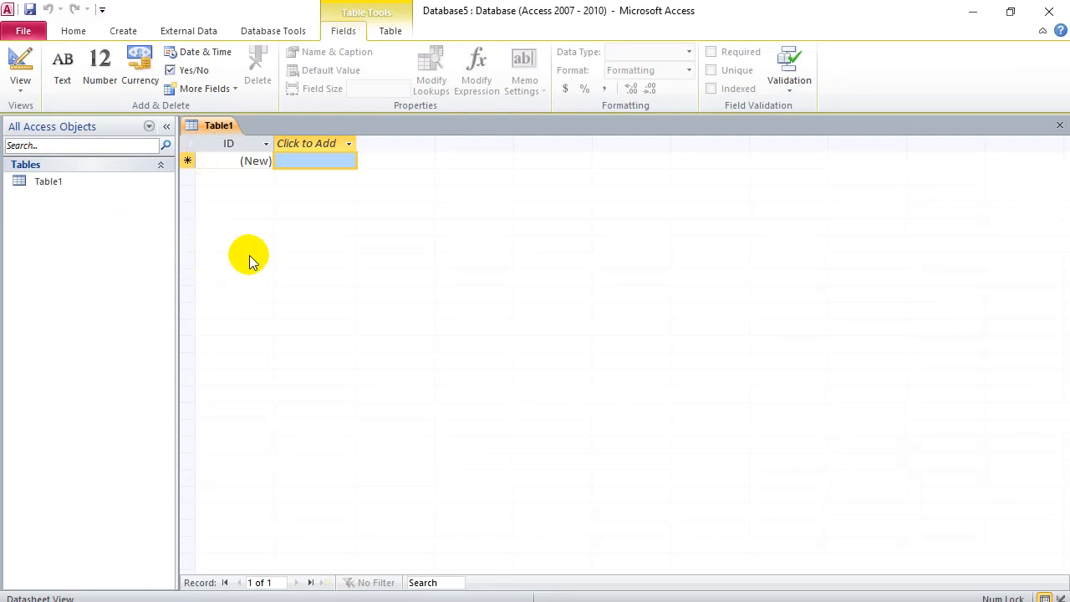
- Switch the new table to Design View, saving it under the name Videos
{"action": "left_click", "coordinate": [41, 185]}
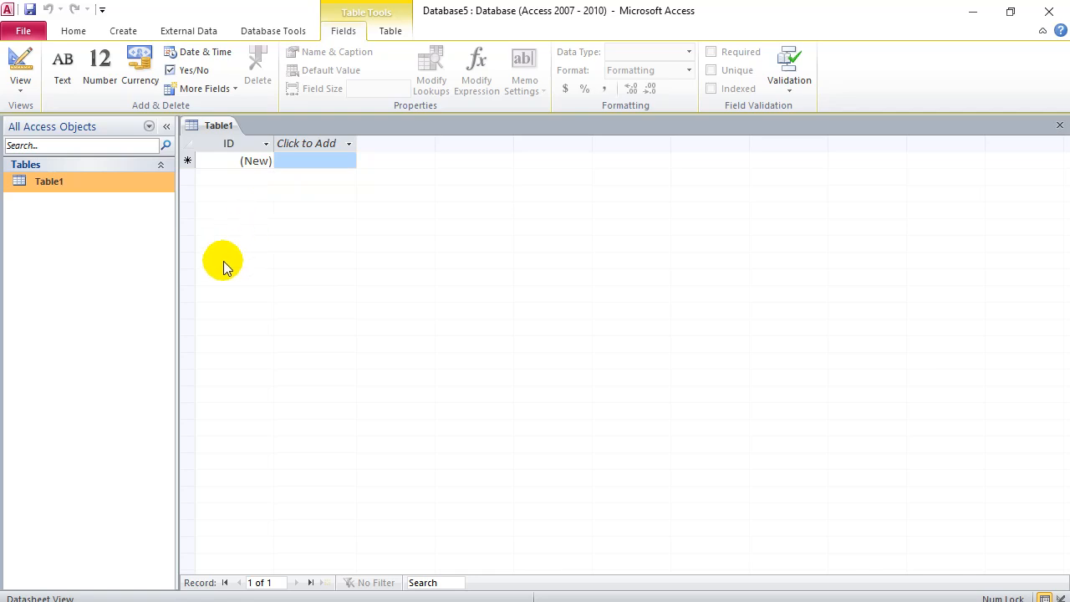
{"action": "right_click", "coordinate": [219, 134]}
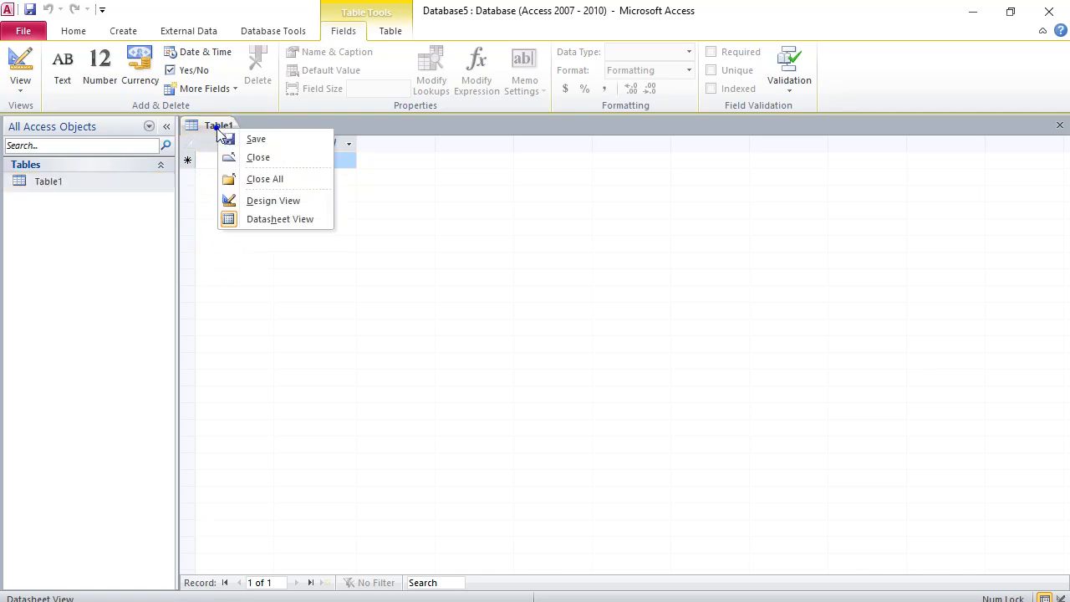
{"action": "left_click", "coordinate": [256, 201]}
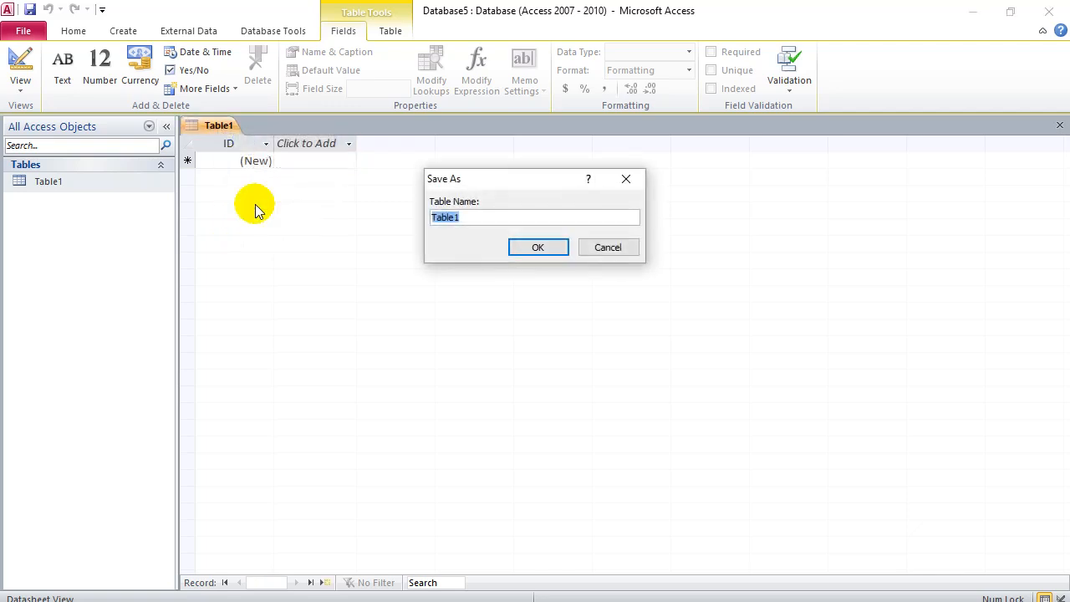
{"action": "left_click", "coordinate": [476, 218]}
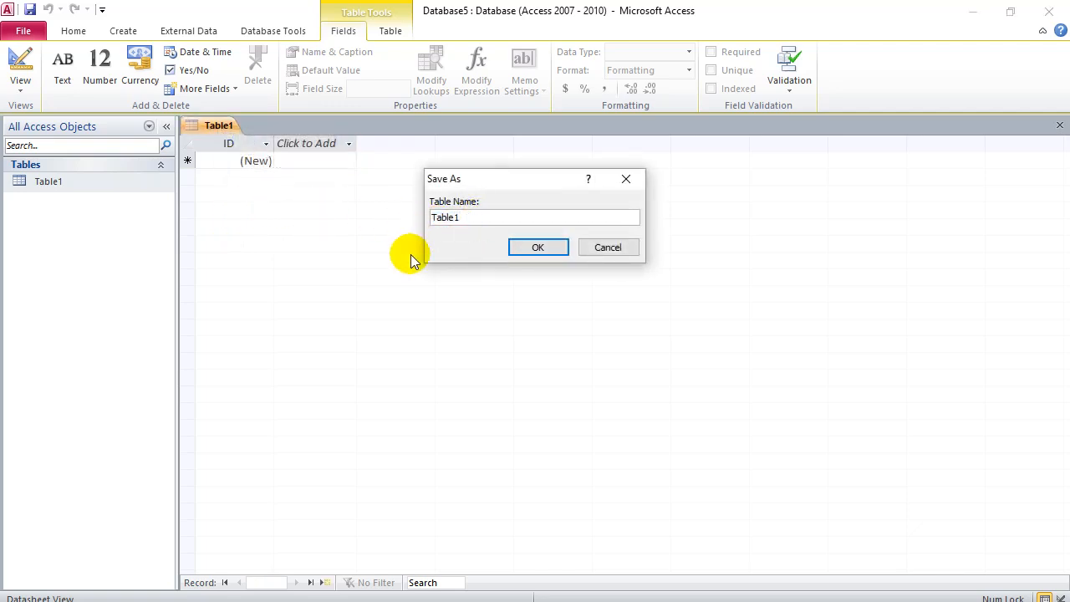
{"action": "key", "text": "BackSpace"}
{"action": "key", "text": "BackSpace"}
{"action": "key", "text": "BackSpace"}
{"action": "key", "text": "BackSpace"}
{"action": "key", "text": "BackSpace"}
{"action": "key", "text": "BackSpace"}
{"action": "type", "text": "Video"}
{"action": "left_click", "coordinate": [538, 246]}
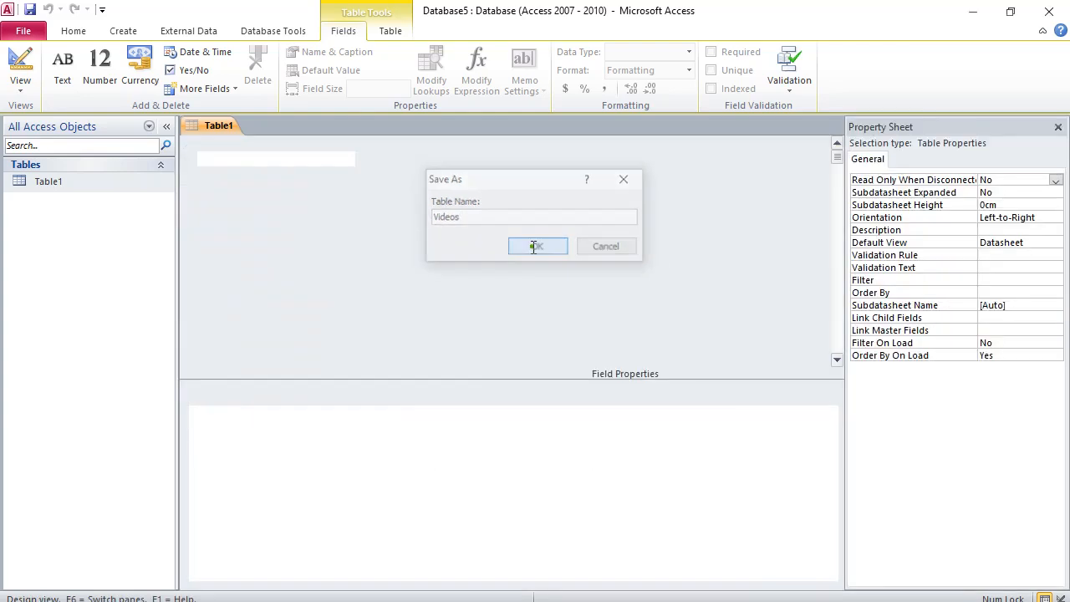
- View the Videos table in Datasheet View, and return it to Design View
{"action": "right_click", "coordinate": [217, 125]}
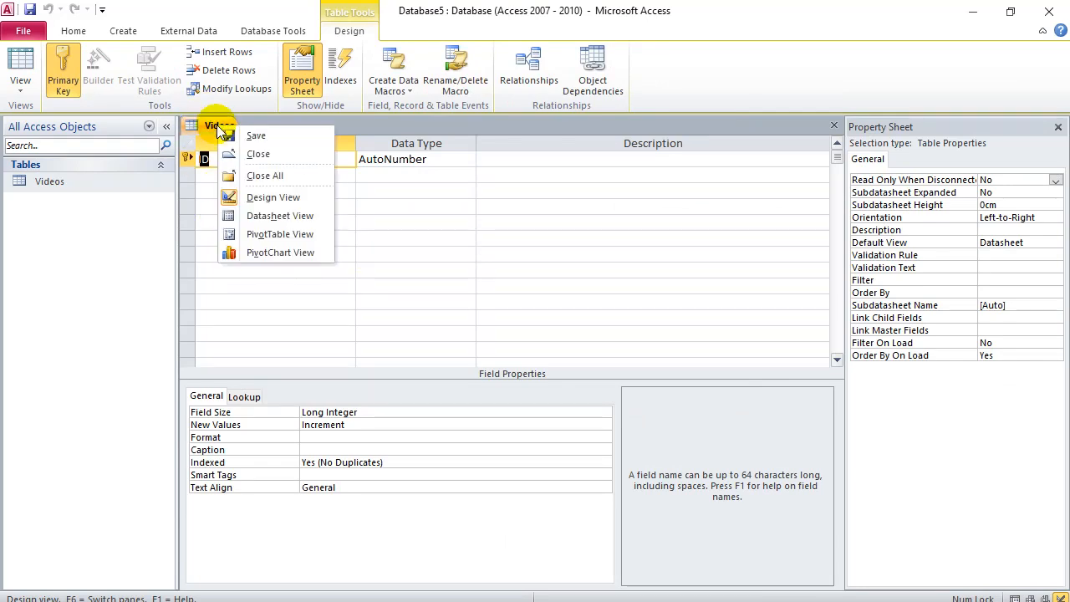
{"action": "left_click", "coordinate": [257, 219]}
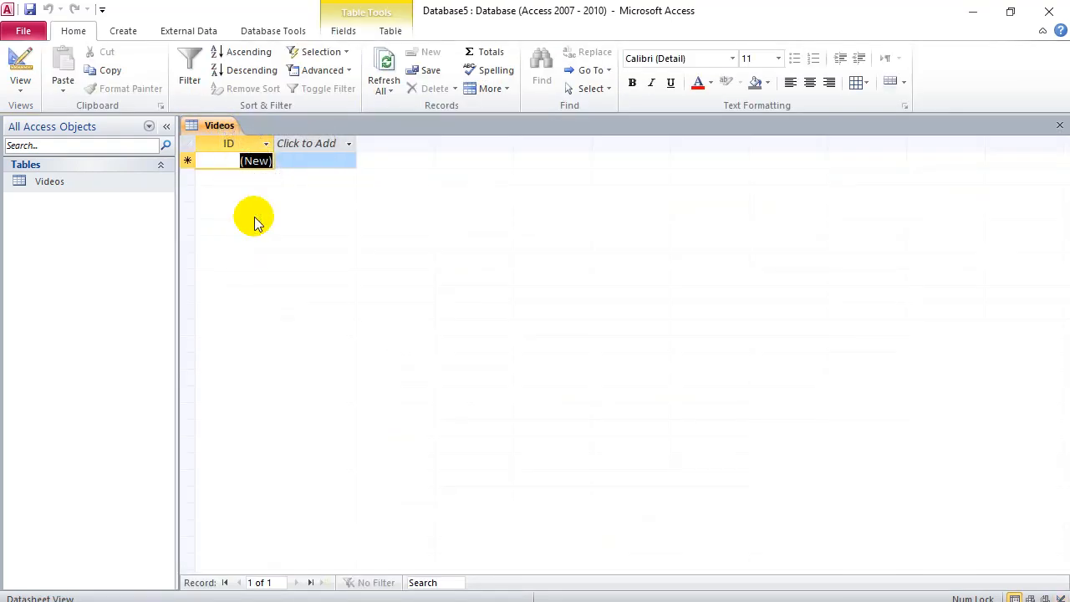
{"action": "right_click", "coordinate": [221, 127]}
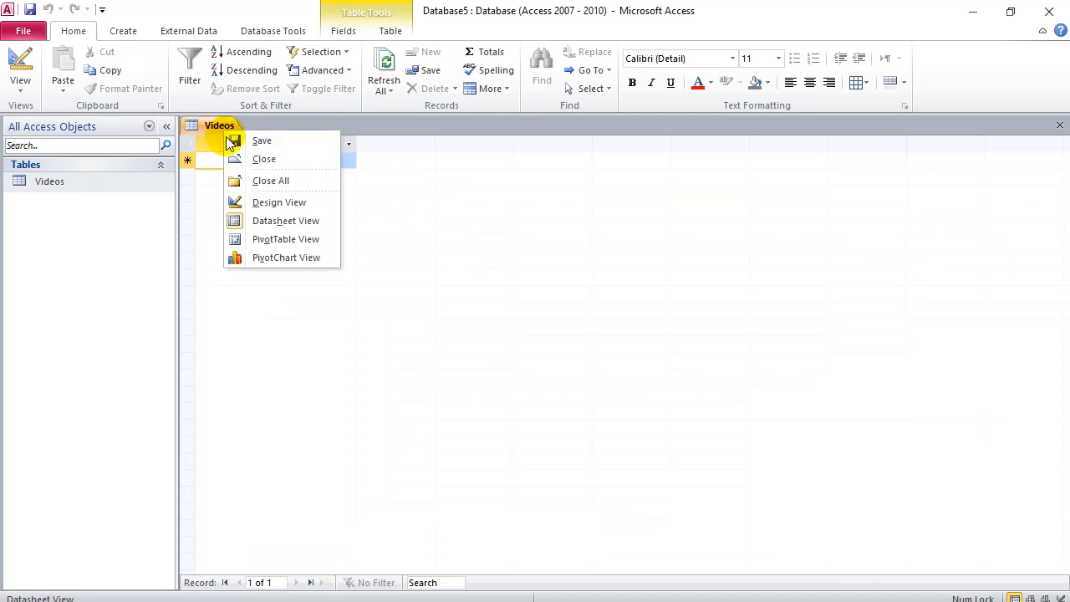
{"action": "left_click", "coordinate": [261, 206]}
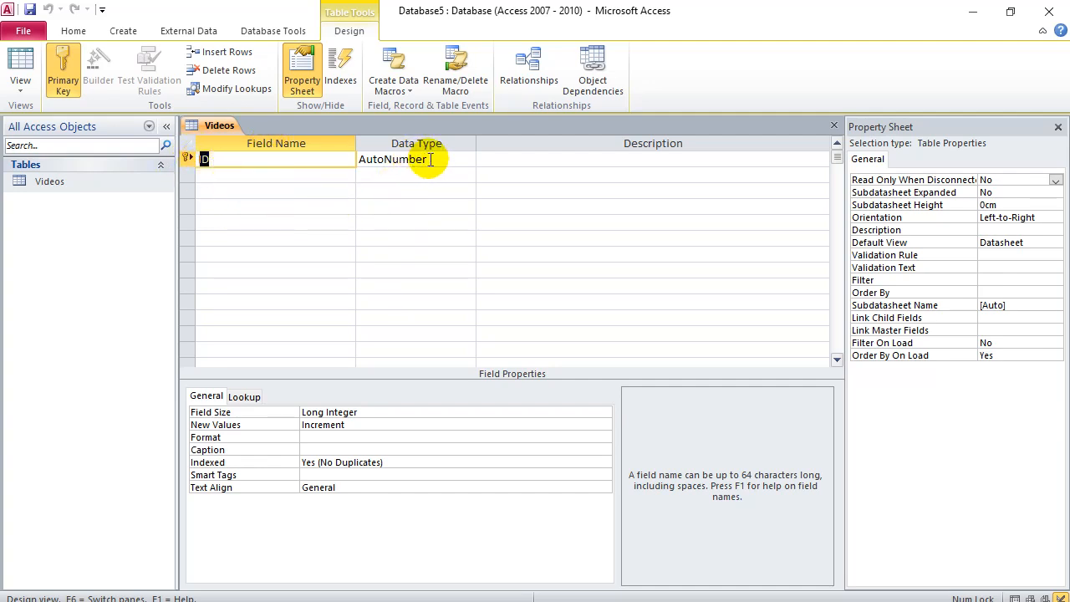
- Add a field named Title below ID in the Videos table, with the Text data type
{"action": "left_click", "coordinate": [302, 174]}
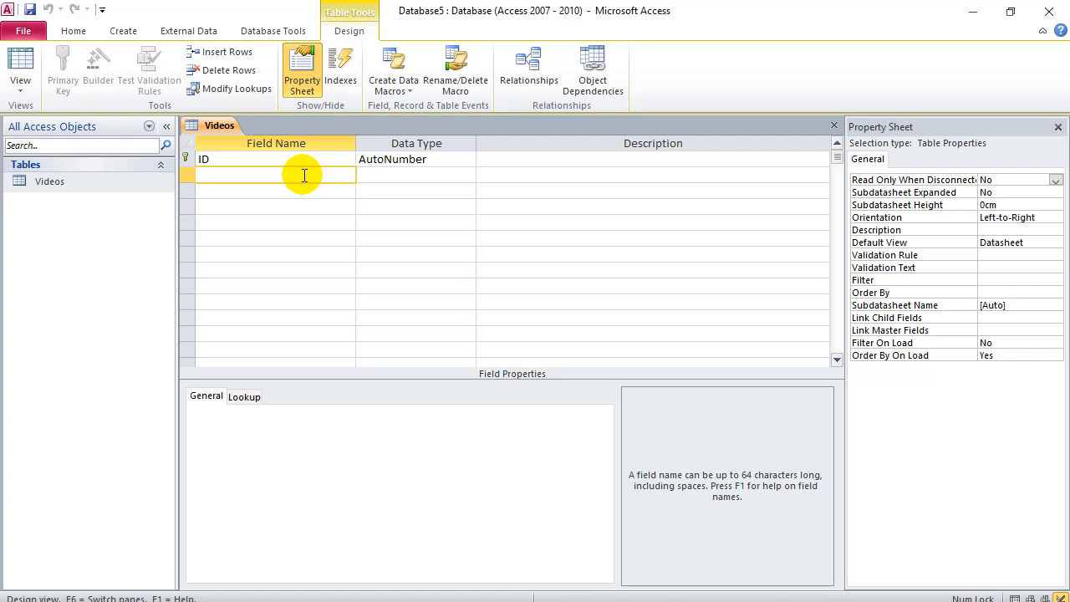
{"action": "type", "text": "Title"}
{"action": "key", "text": "Tab"}
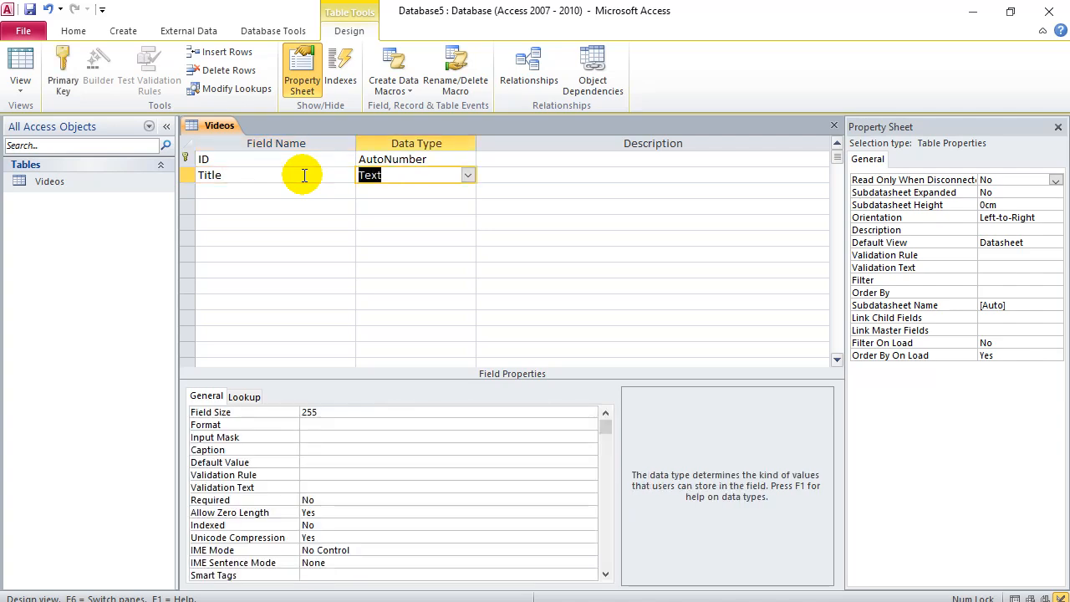
{"action": "left_click", "coordinate": [469, 174]}
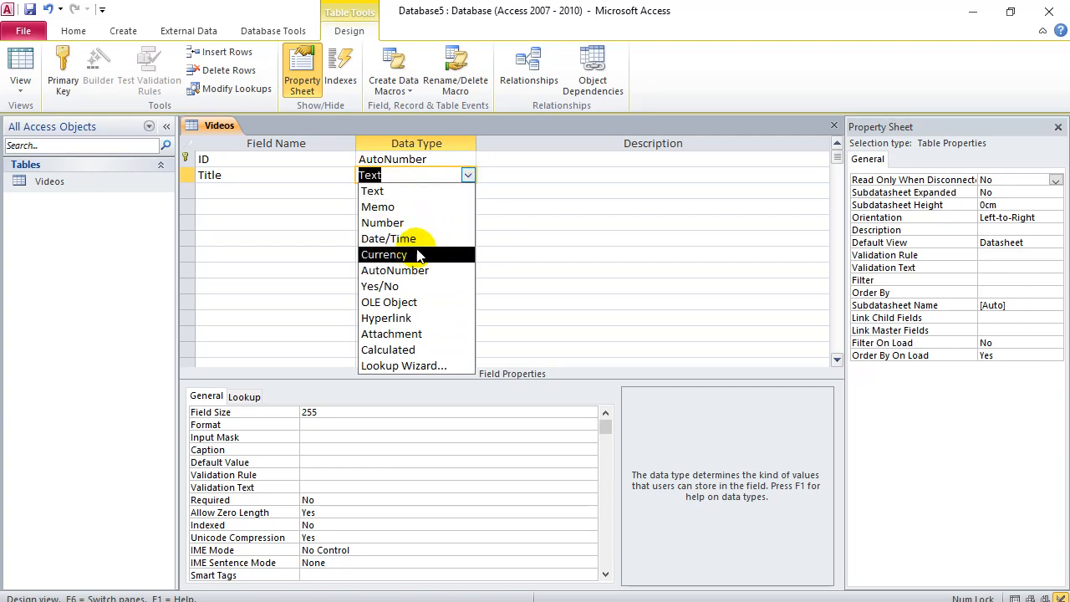
{"action": "left_click", "coordinate": [378, 194]}
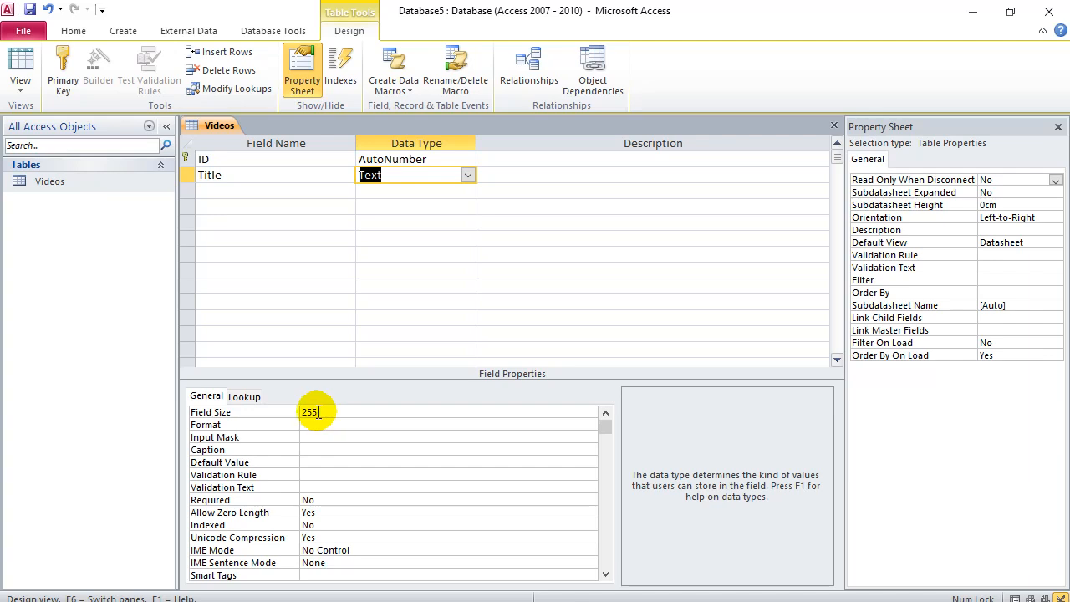
- Add a field named Owner below Title, keeping the default Text data type
{"action": "left_click", "coordinate": [226, 192]}
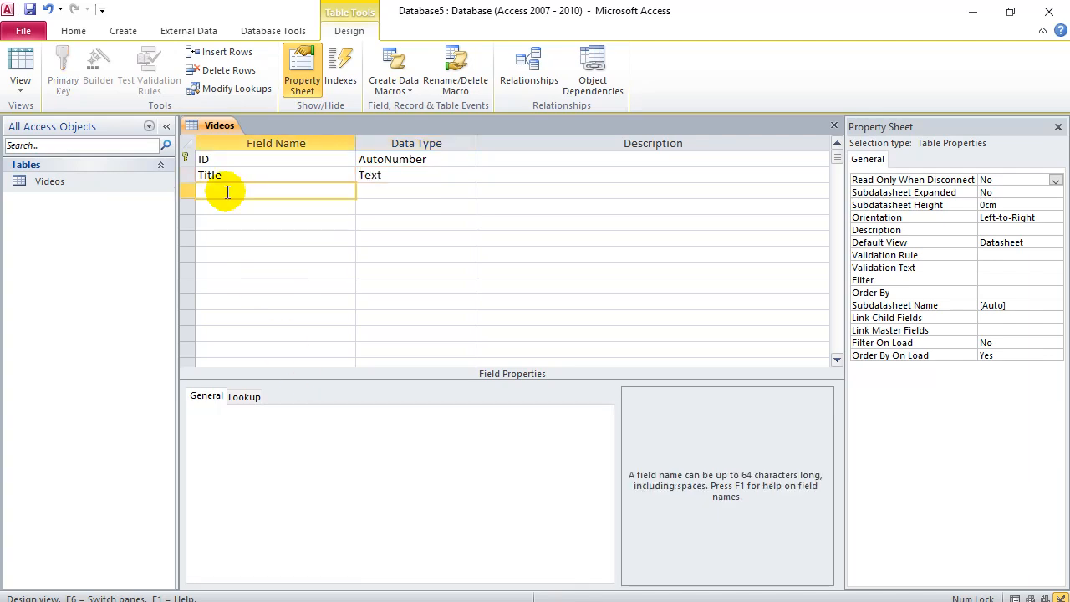
{"action": "type", "text": "Author"}
{"action": "key", "text": "BackSpace"}
{"action": "key", "text": "BackSpace"}
{"action": "key", "text": "BackSpace"}
{"action": "key", "text": "BackSpace"}
{"action": "key", "text": "BackSpace"}
{"action": "key", "text": "BackSpace"}
{"action": "type", "text": "Owner"}
{"action": "key", "text": "Tab"}
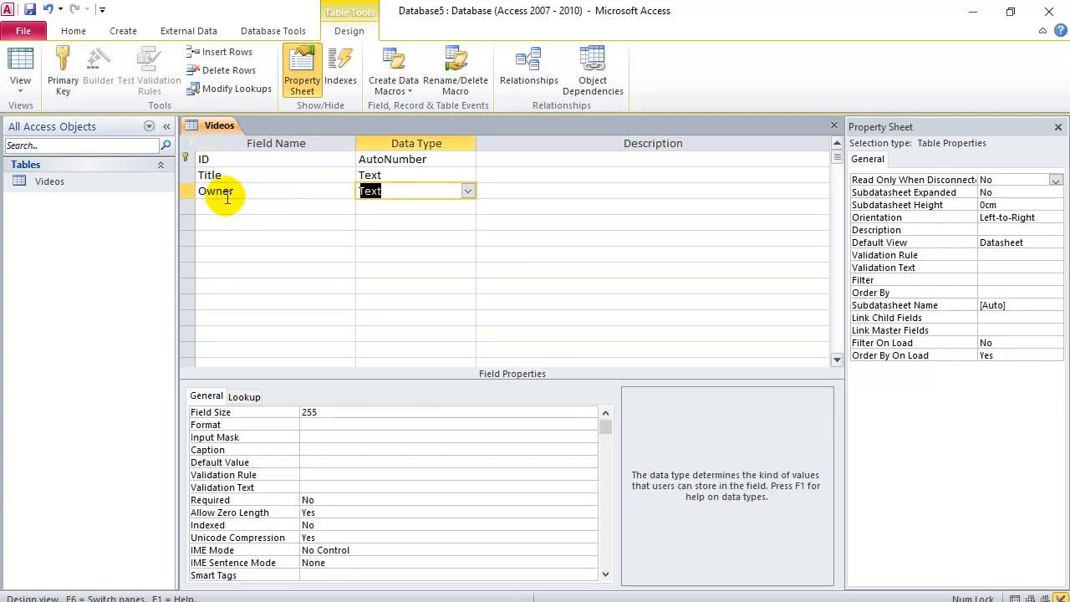
- Add a field named Views below Owner and set its data type to Number
{"action": "left_click", "coordinate": [224, 208]}
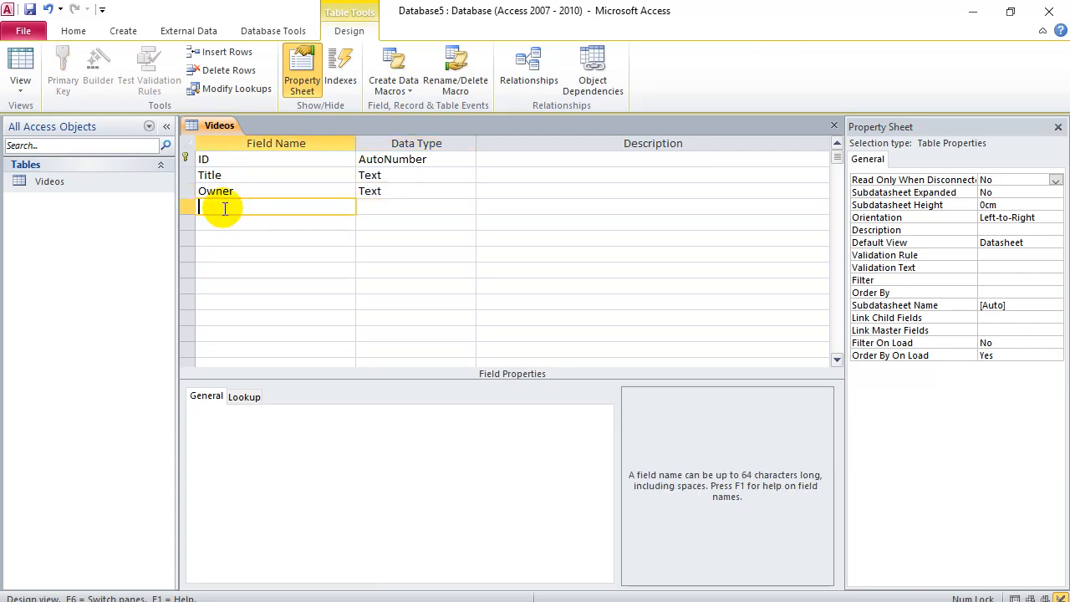
{"action": "type", "text": "Views"}
{"action": "left_click", "coordinate": [403, 209]}
{"action": "left_click", "coordinate": [468, 209]}
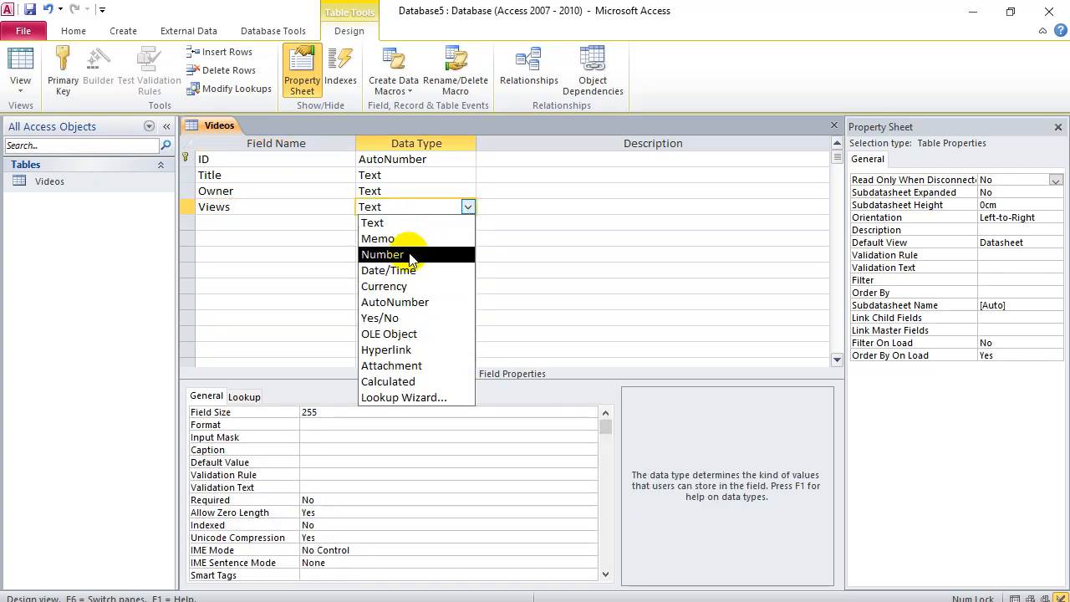
{"action": "left_click", "coordinate": [420, 248]}
- Add a field named Likes below Views and set its data type to Number
{"action": "left_click", "coordinate": [278, 227]}
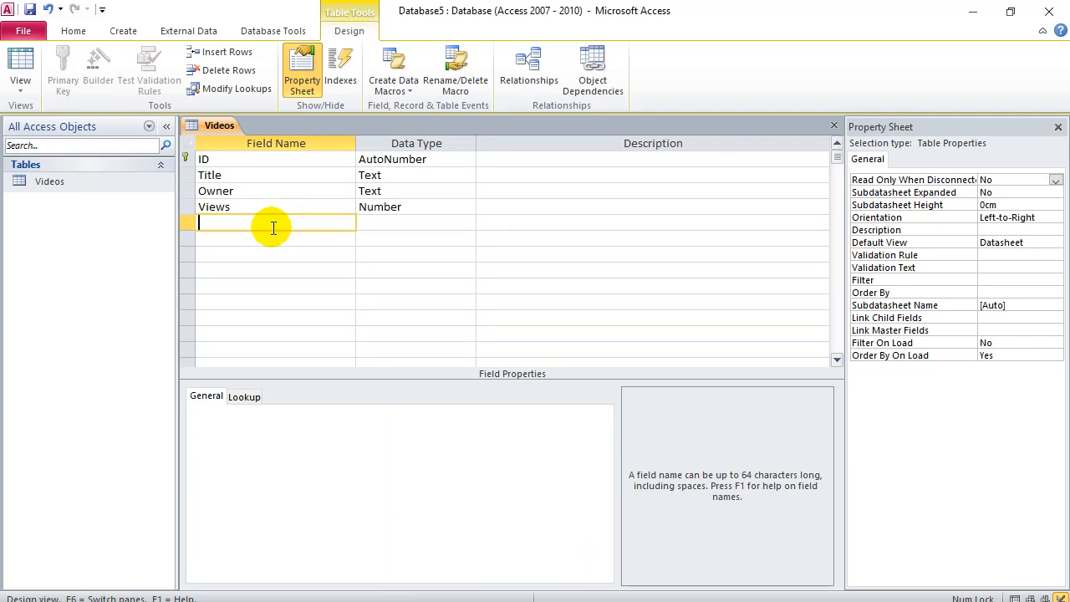
{"action": "type", "text": "Likes"}
{"action": "key", "text": "Tab"}
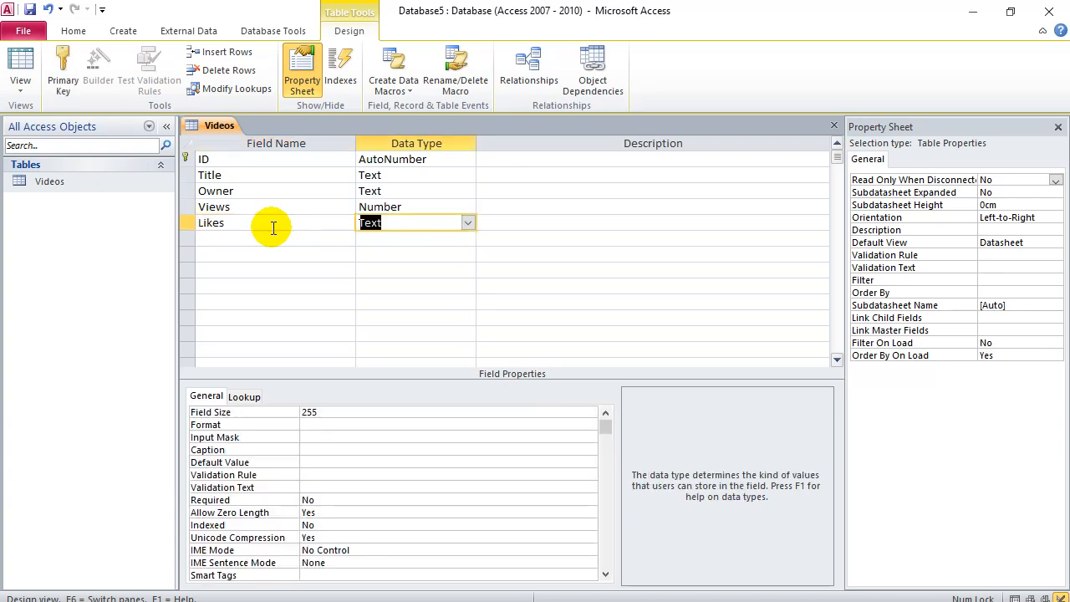
{"action": "left_click", "coordinate": [466, 222]}
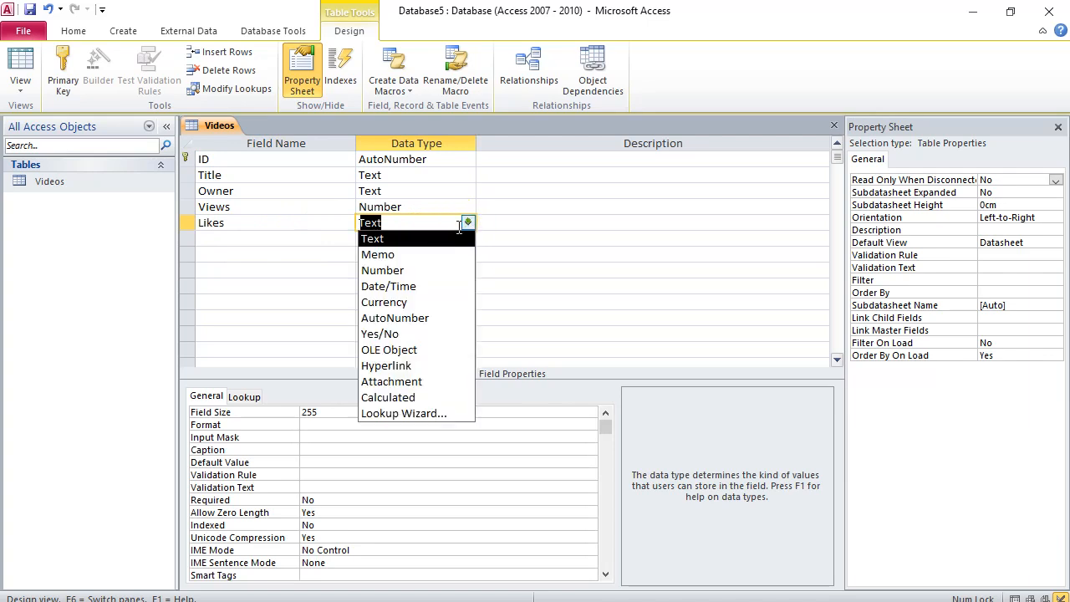
{"action": "left_click", "coordinate": [422, 270]}
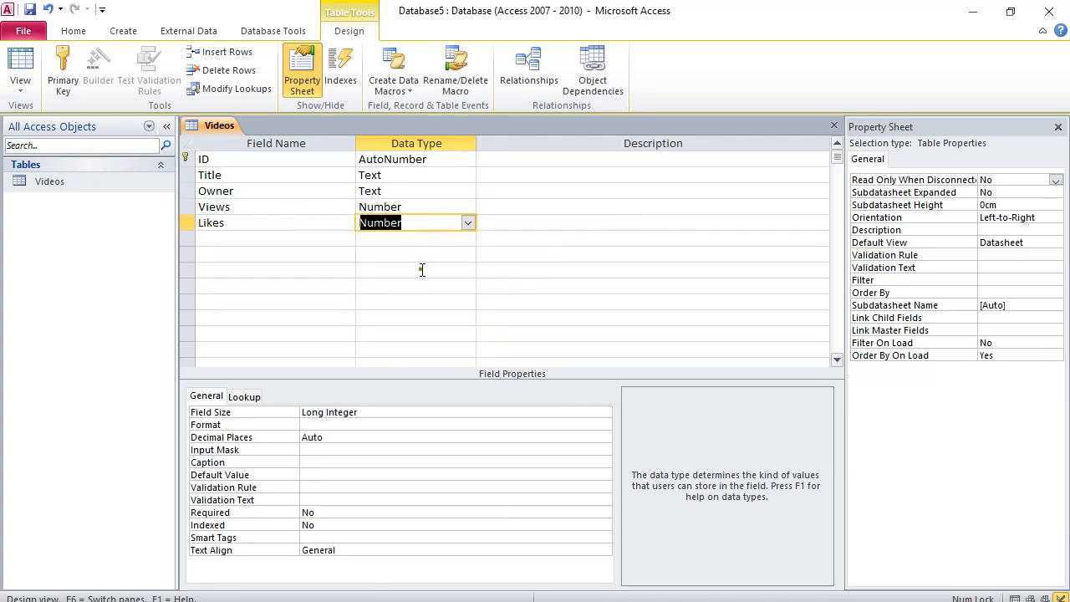
- Switch the Videos table to Datasheet View, saving the design changes
{"action": "left_click", "coordinate": [268, 239]}
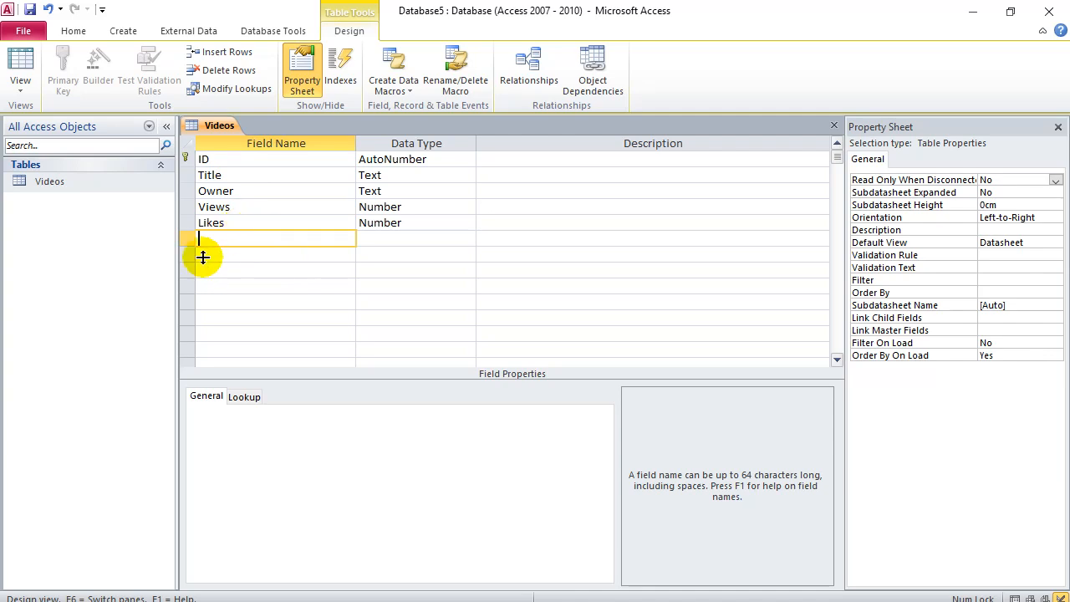
{"action": "right_click", "coordinate": [219, 124]}
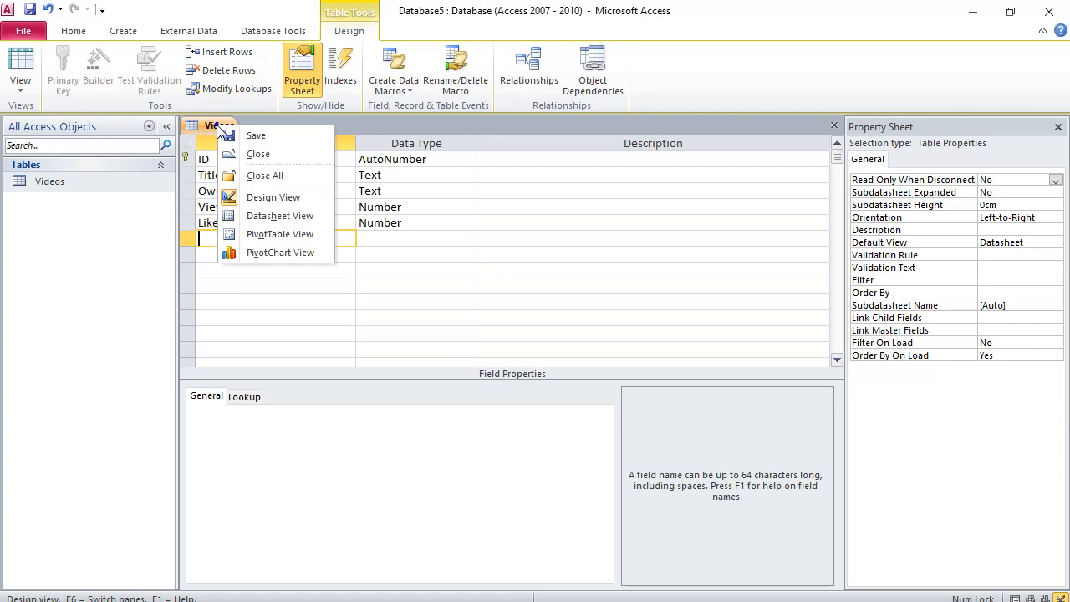
{"action": "left_click", "coordinate": [257, 218]}
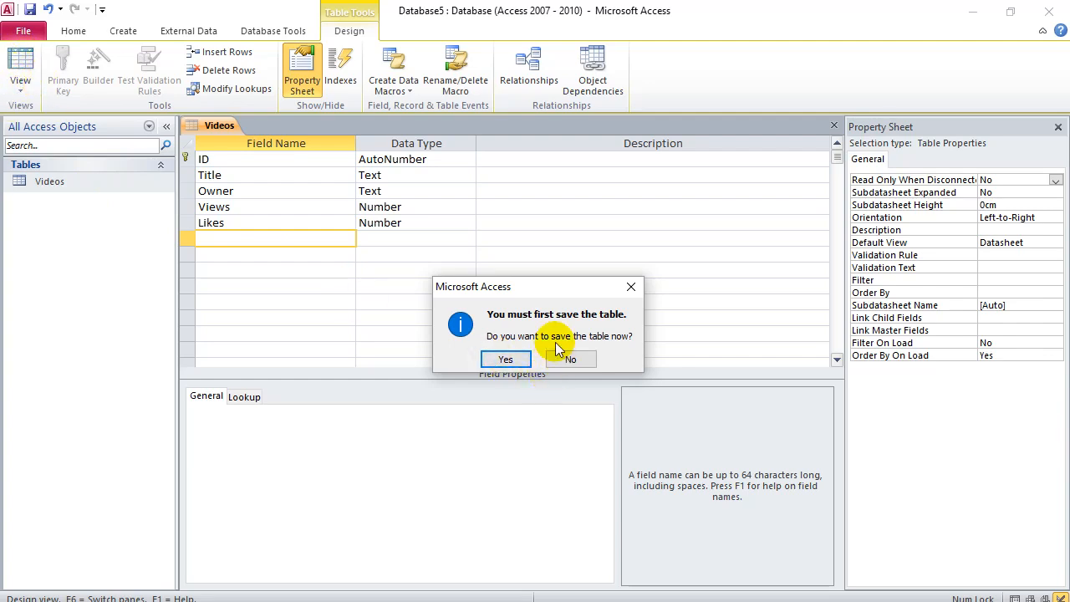
{"action": "left_click", "coordinate": [509, 360]}
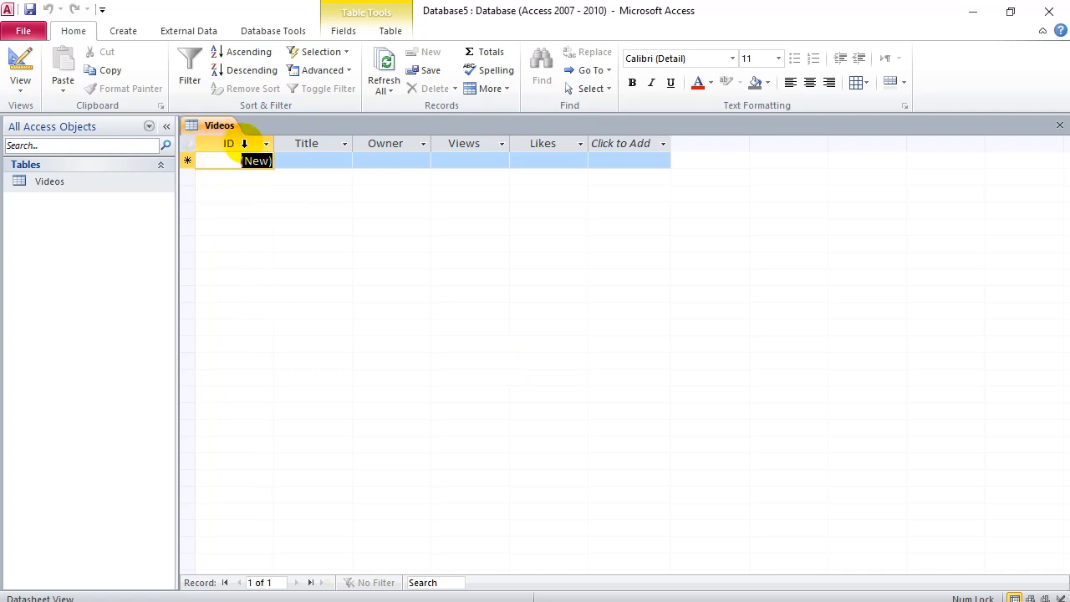
- Enter the first record with title Piano Cat, the owner's first name, 2323422 views and 123422 likes
{"action": "left_click", "coordinate": [301, 161]}
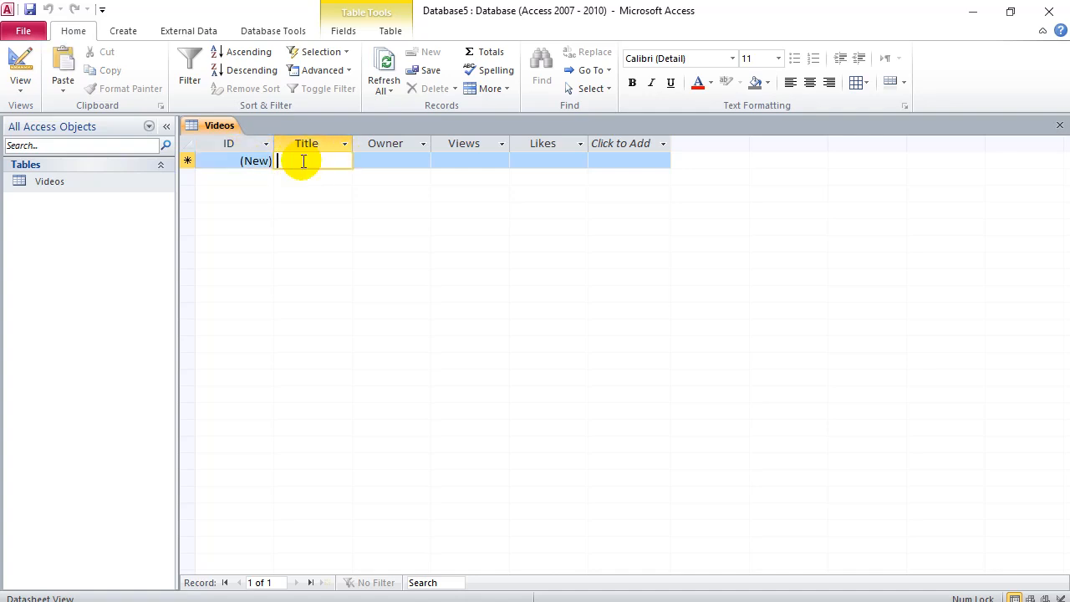
{"action": "type", "text": "Piano Cat"}
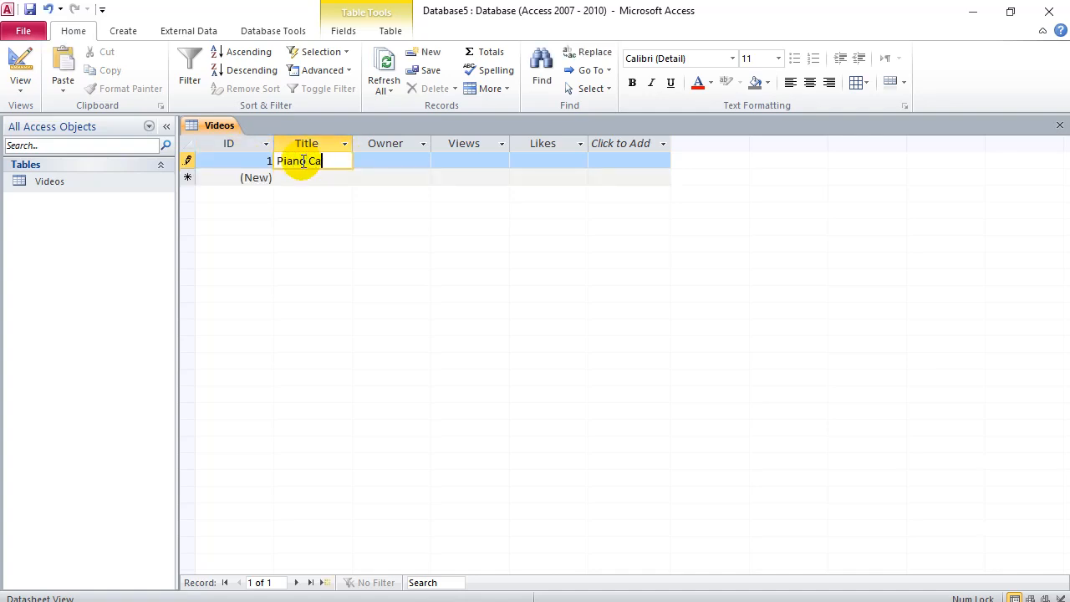
{"action": "key", "text": "Tab"}
{"action": "type", "text": "Bob"}
{"action": "key", "text": "Tab"}
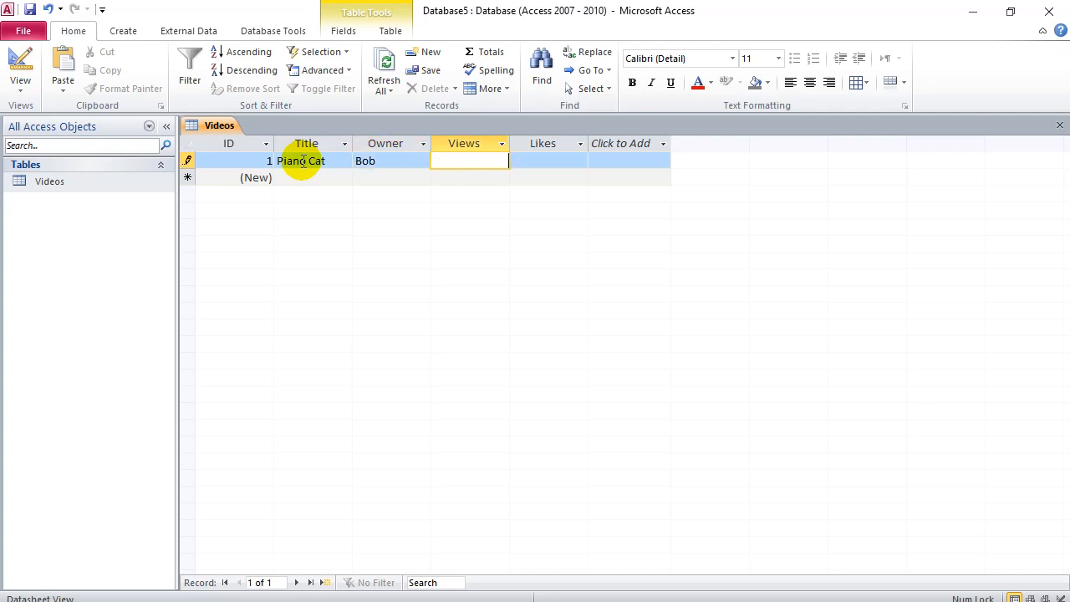
{"action": "type", "text": "2323422"}
{"action": "key", "text": "Tab"}
{"action": "type", "text": "123422"}
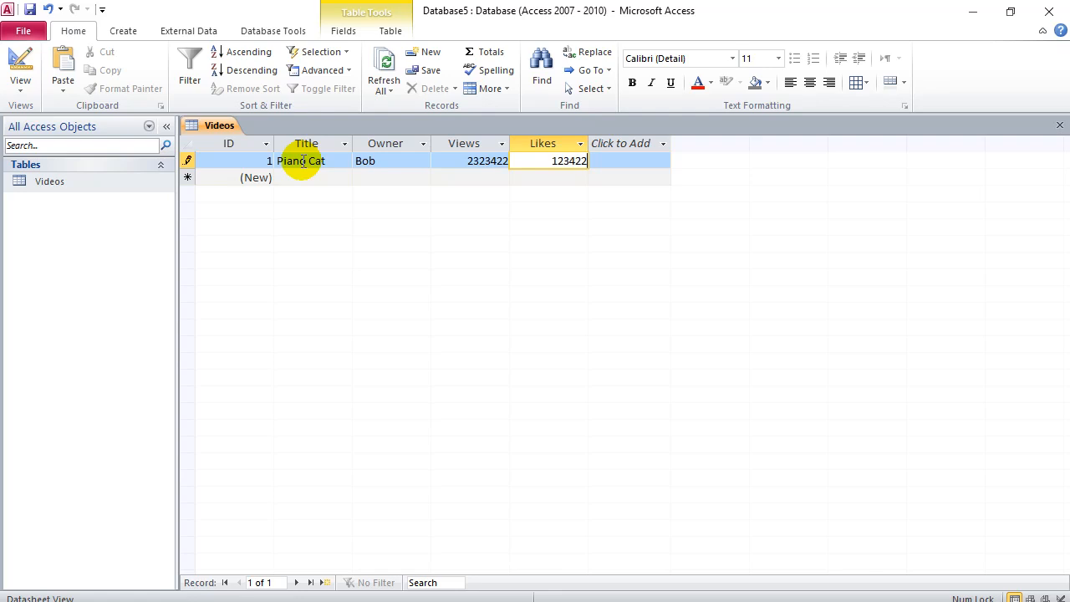
- Enter the second record with title Swimming Dog, the owner's first name, 2388 views and 83 likes
{"action": "left_click", "coordinate": [299, 179]}
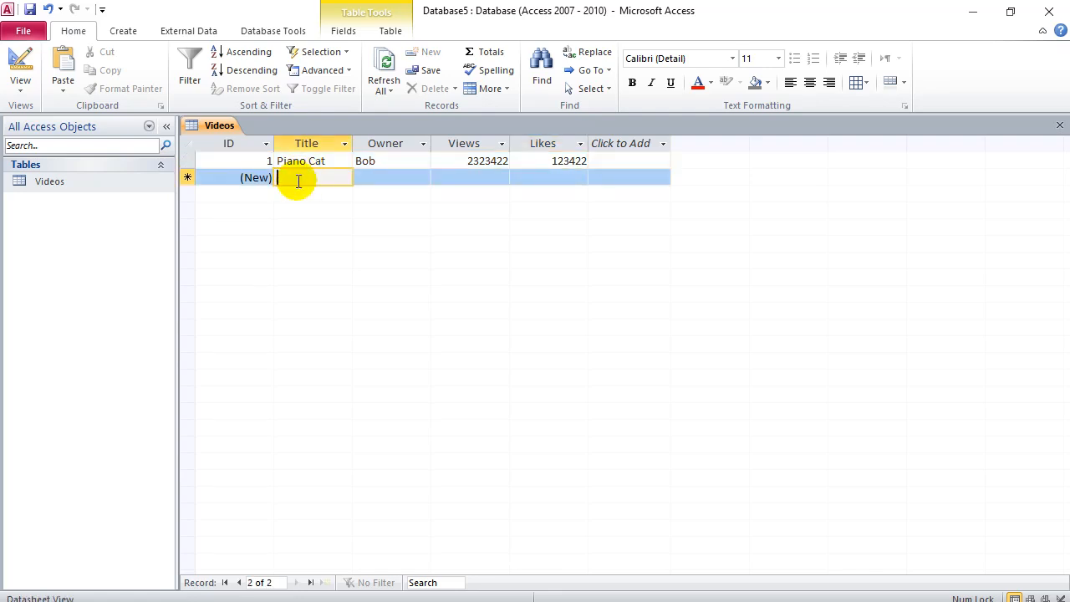
{"action": "type", "text": "Swim"}
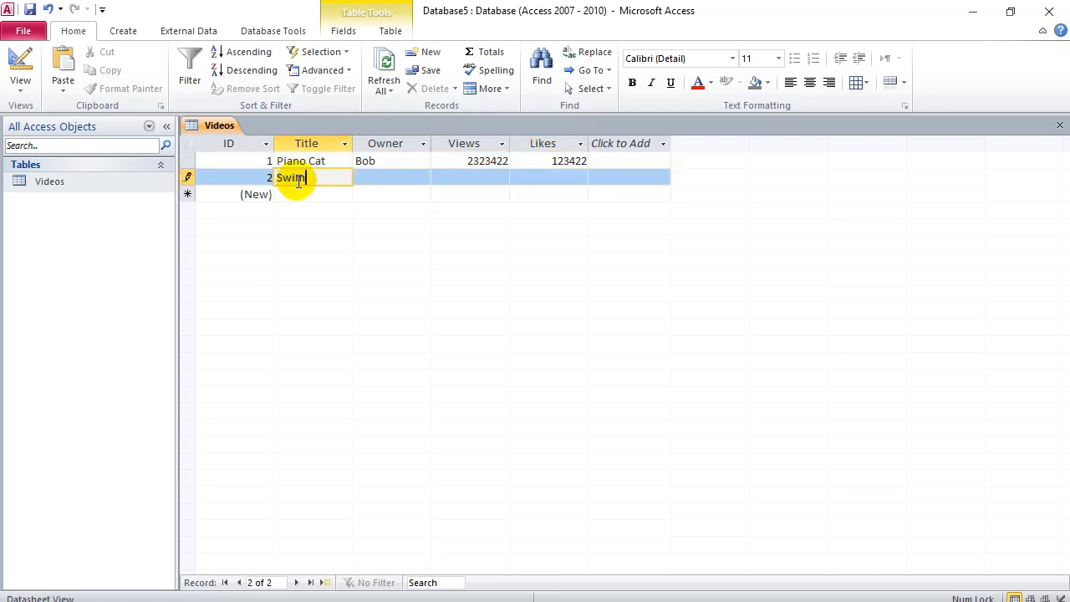
{"action": "type", "text": "ming Dog"}
{"action": "left_click", "coordinate": [374, 177]}
{"action": "type", "text": "Jen"}
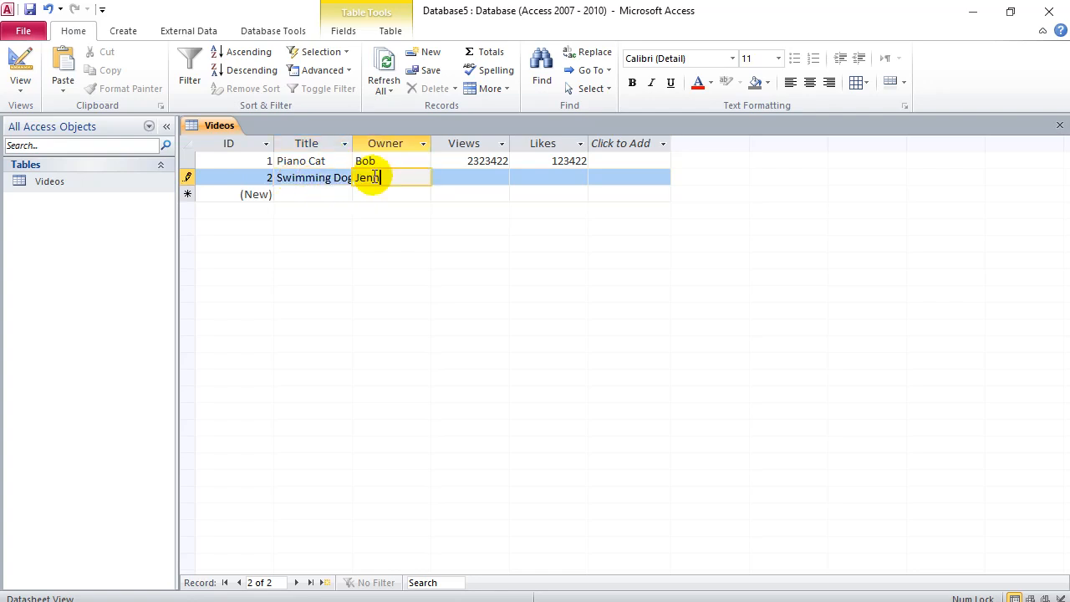
{"action": "key", "text": "Tab"}
{"action": "type", "text": "2388"}
{"action": "key", "text": "Tab"}
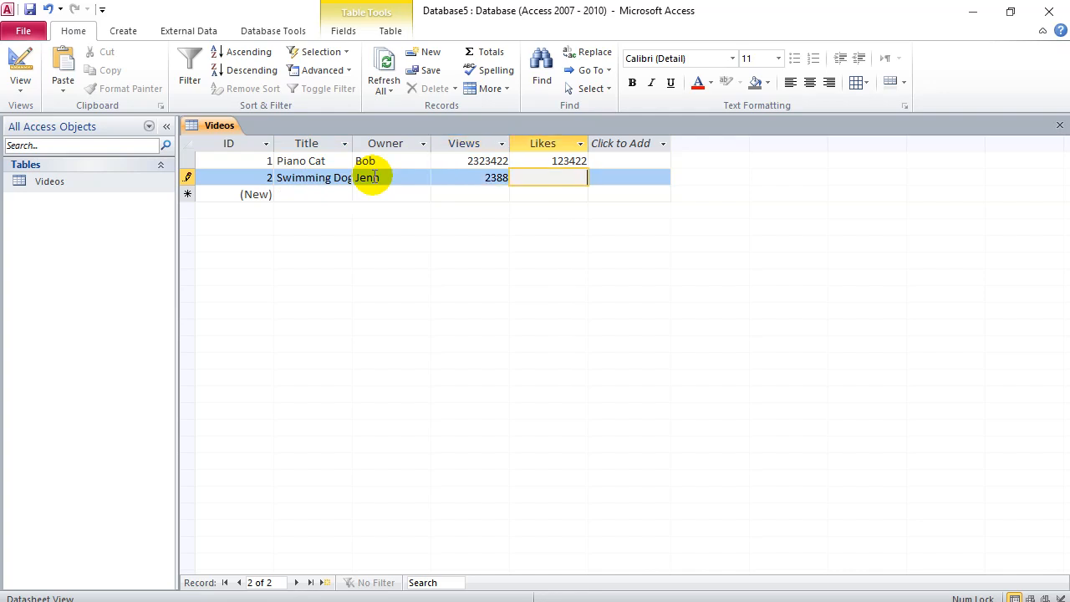
{"action": "type", "text": "83"}
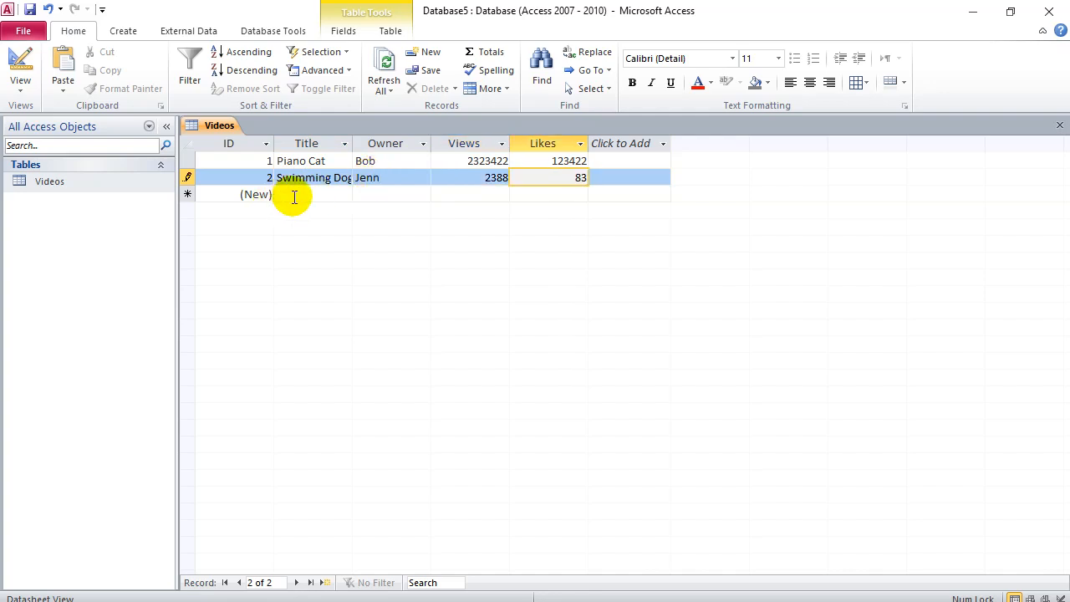
{"action": "left_click", "coordinate": [292, 194]}
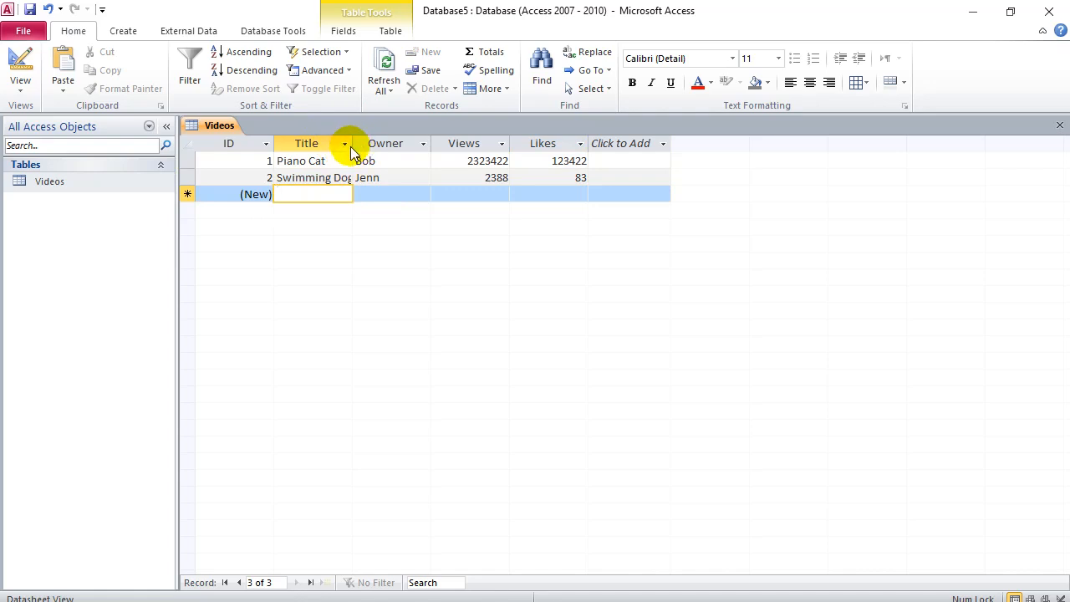
- Widen the Title, Views and Likes columns of the Videos datasheet
{"action": "left_click_drag", "start_coordinate": [352, 146], "coordinate": [383, 144]}
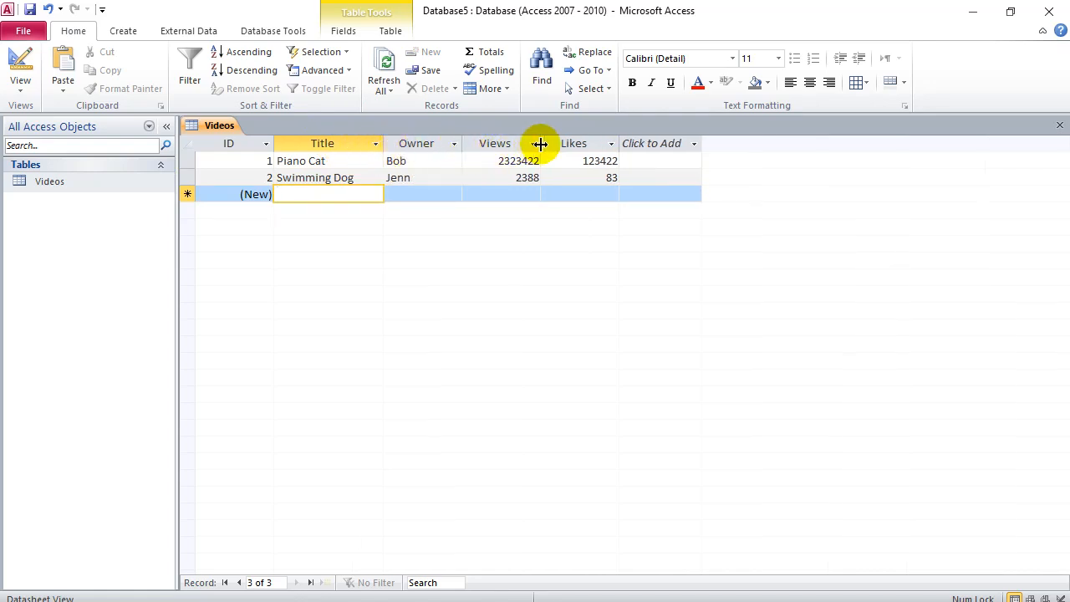
{"action": "left_click_drag", "start_coordinate": [540, 143], "coordinate": [553, 144]}
{"action": "left_click_drag", "start_coordinate": [631, 144], "coordinate": [663, 144]}
{"action": "left_click", "coordinate": [669, 143]}
- Add records with owner names: Lady Slips (55055 views, 1093 likes), Funny Babies (8 views, 3 likes) and How To Fix Pencil (782111 views, 53232 likes)
{"action": "left_click", "coordinate": [330, 193]}
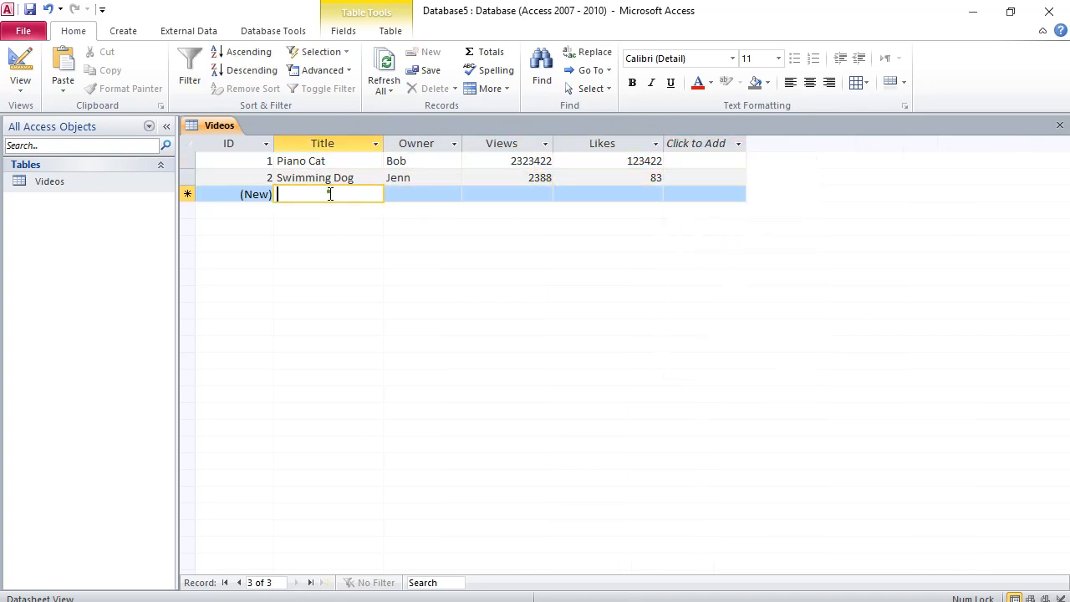
{"action": "left_click", "coordinate": [331, 194]}
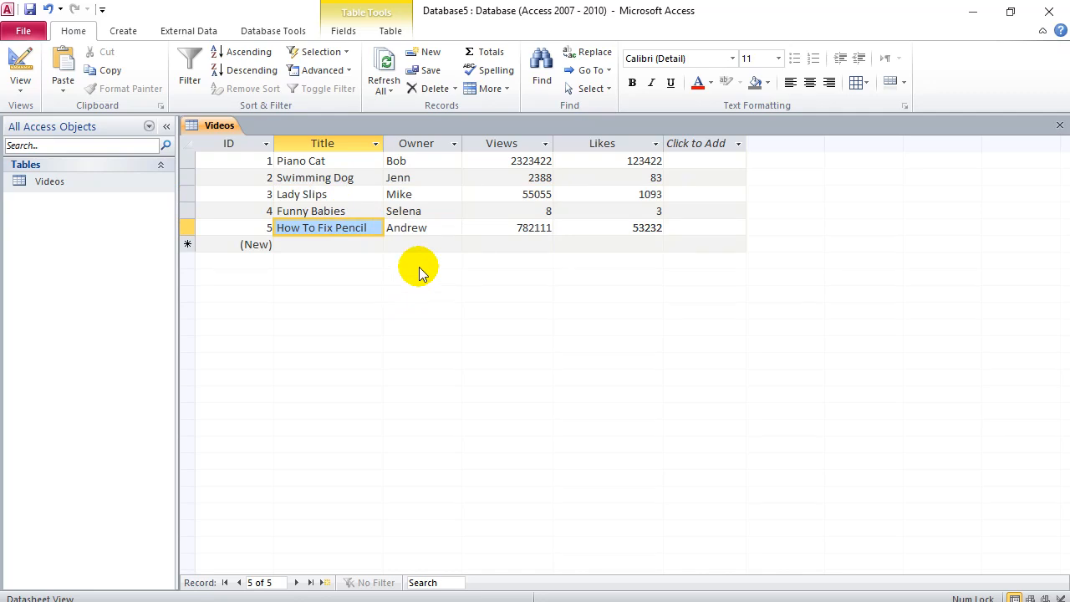
- View the Videos table's fields in Design view, then return to Datasheet view at the new record row
{"action": "right_click", "coordinate": [215, 127]}
{"action": "left_click", "coordinate": [255, 208]}
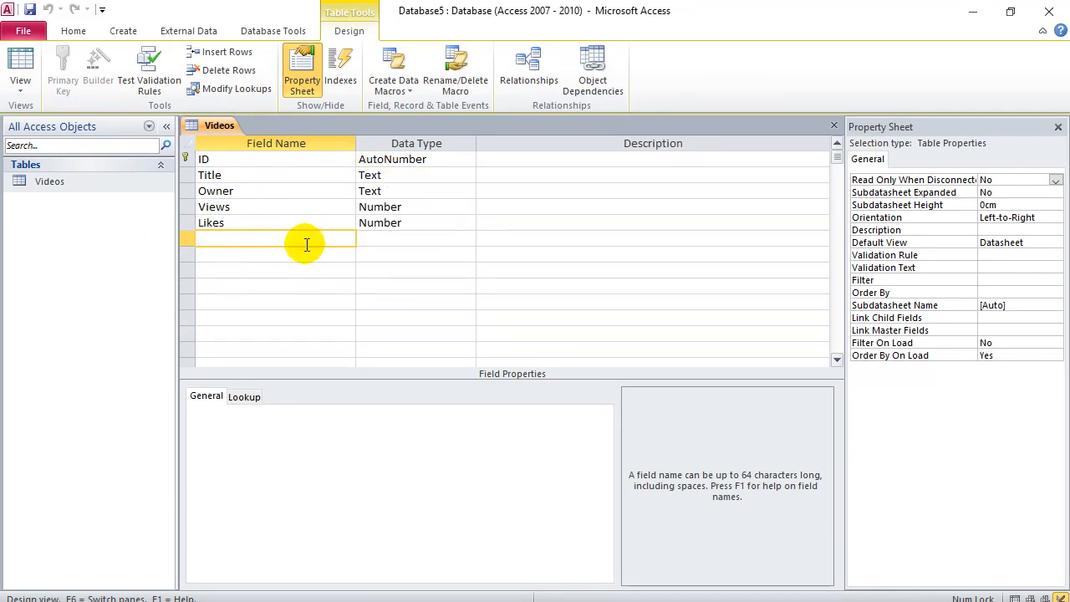
{"action": "right_click", "coordinate": [209, 124]}
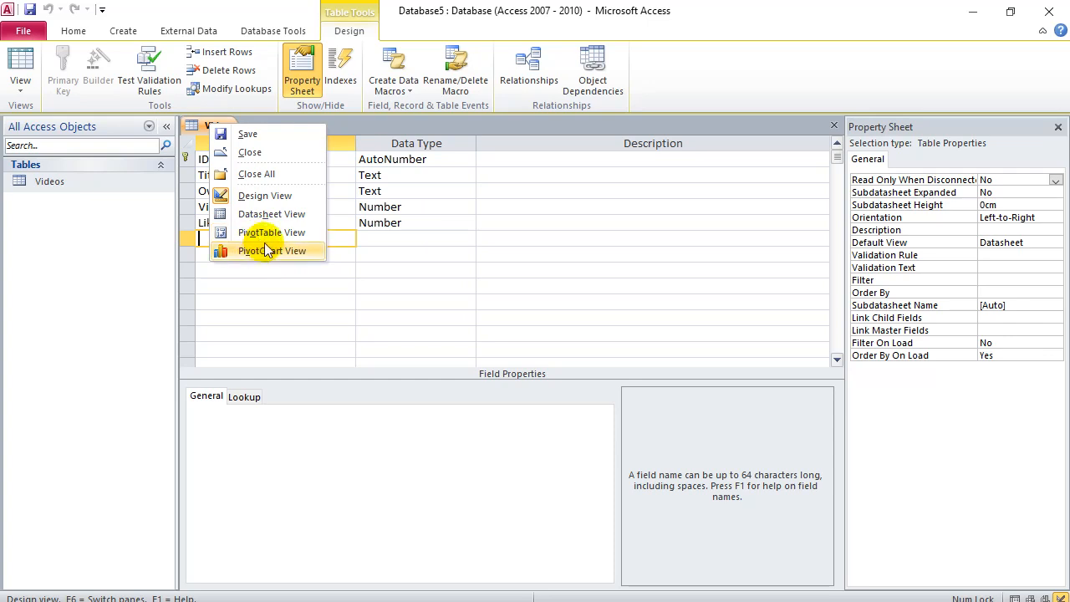
{"action": "left_click", "coordinate": [270, 214]}
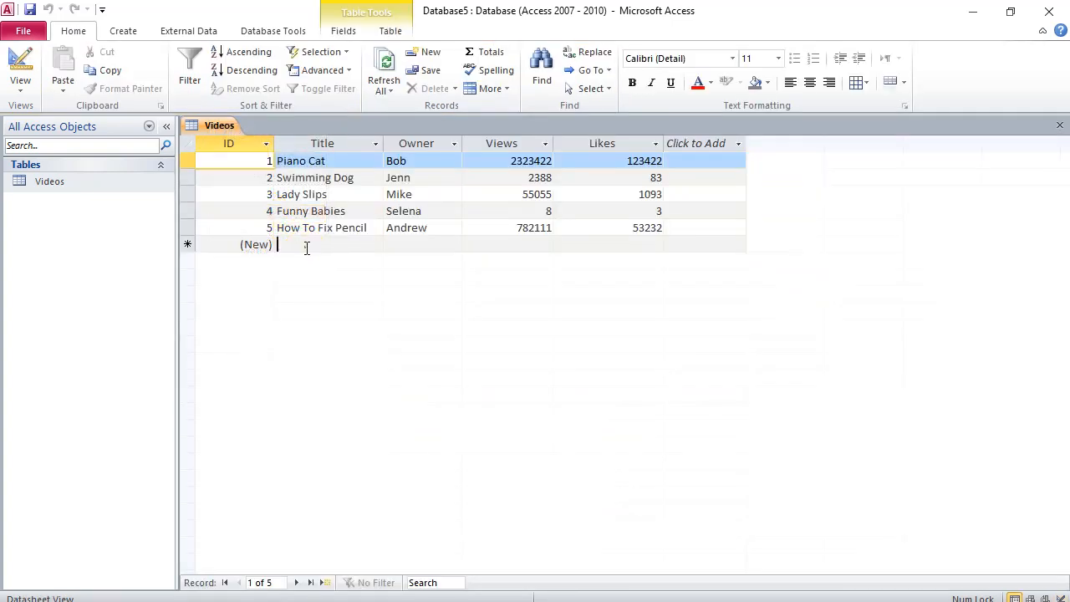
{"action": "left_click", "coordinate": [307, 246]}
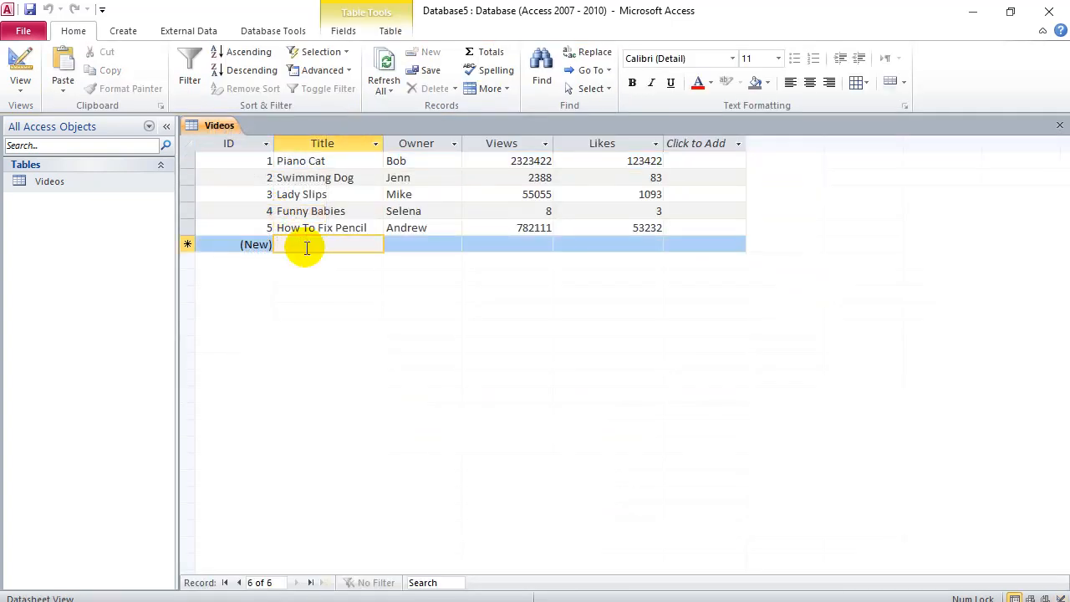
- Save the Videos table and close it
{"action": "right_click", "coordinate": [221, 132]}
{"action": "left_click", "coordinate": [259, 136]}
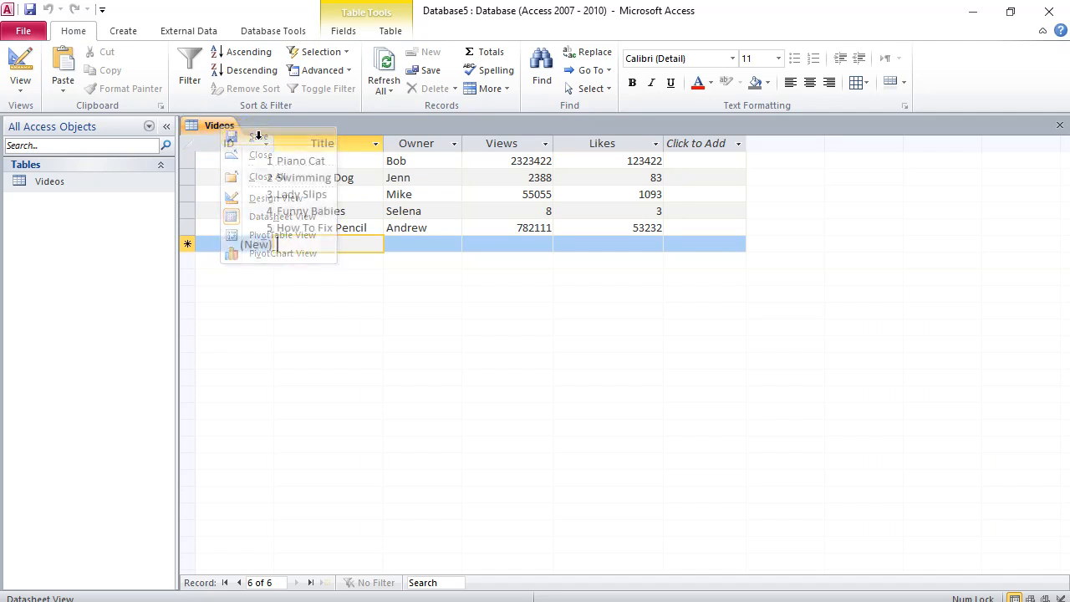
{"action": "right_click", "coordinate": [224, 131]}
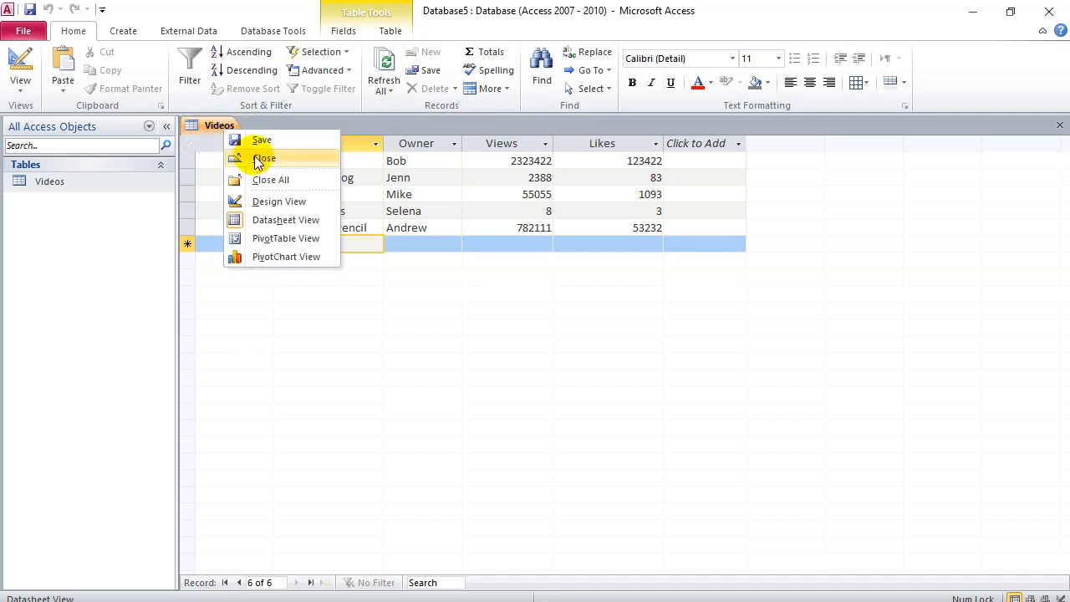
{"action": "left_click", "coordinate": [258, 159]}
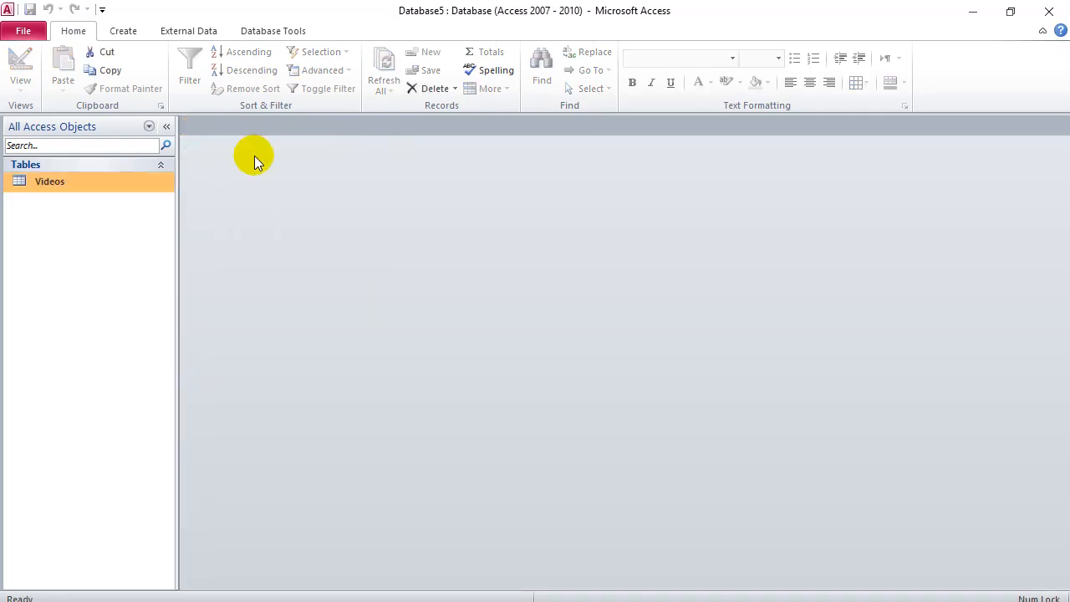
- Reopen the Videos table in Design view, examine the Decimal Places options of the Views field, and close the table
{"action": "double_click", "coordinate": [21, 190]}
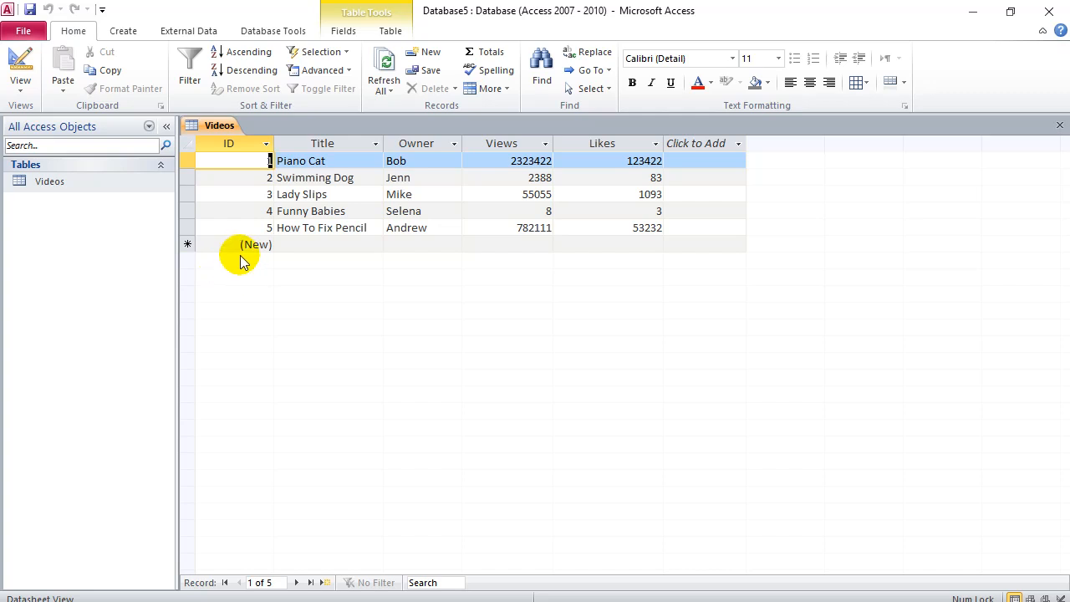
{"action": "right_click", "coordinate": [219, 125]}
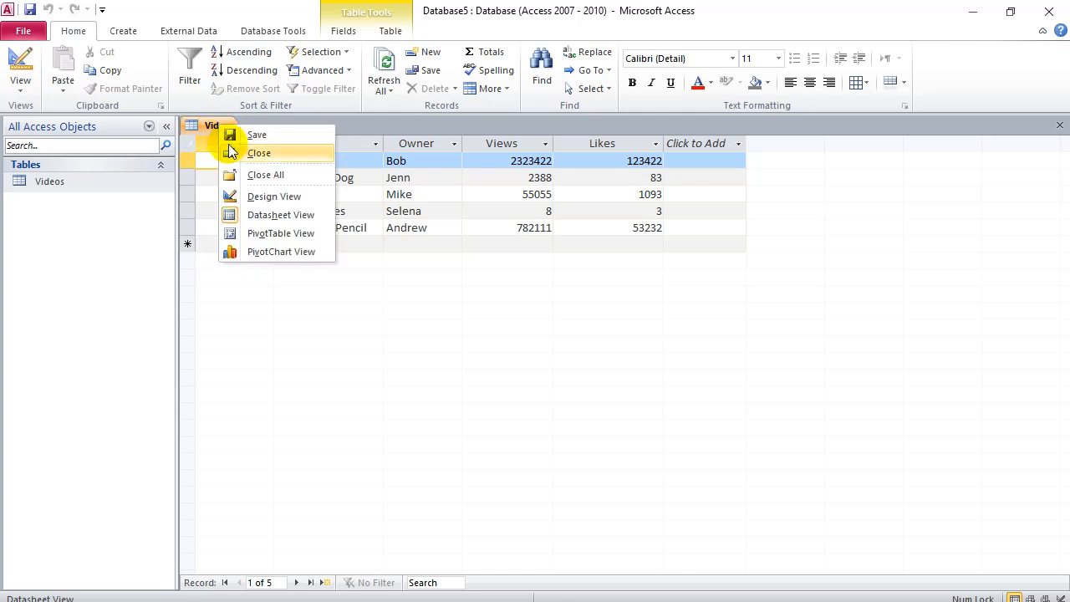
{"action": "left_click", "coordinate": [258, 197]}
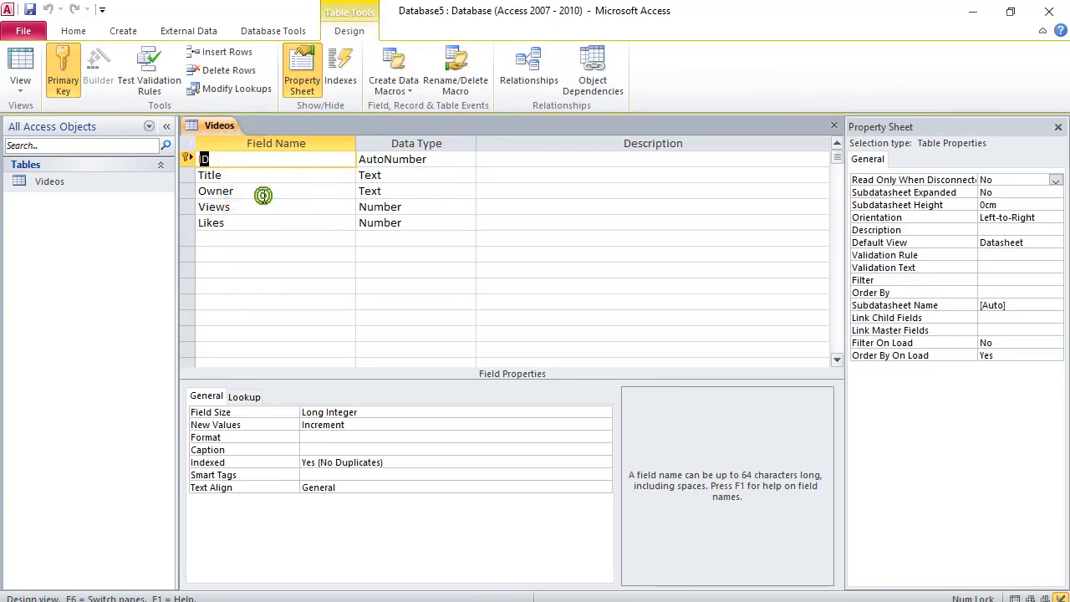
{"action": "left_click", "coordinate": [374, 207]}
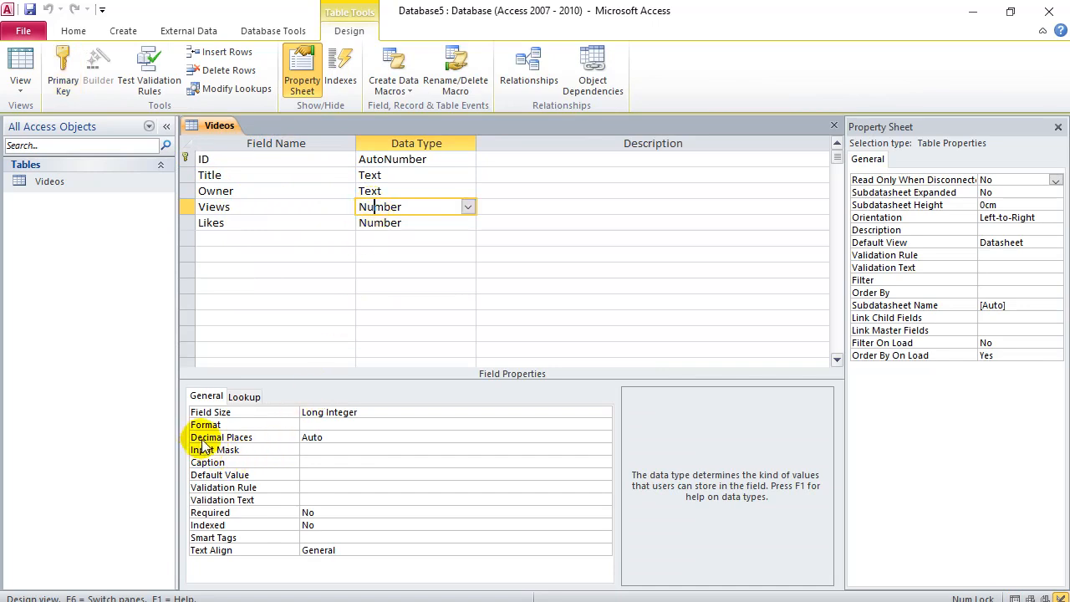
{"action": "left_click", "coordinate": [325, 435]}
{"action": "left_click", "coordinate": [604, 438]}
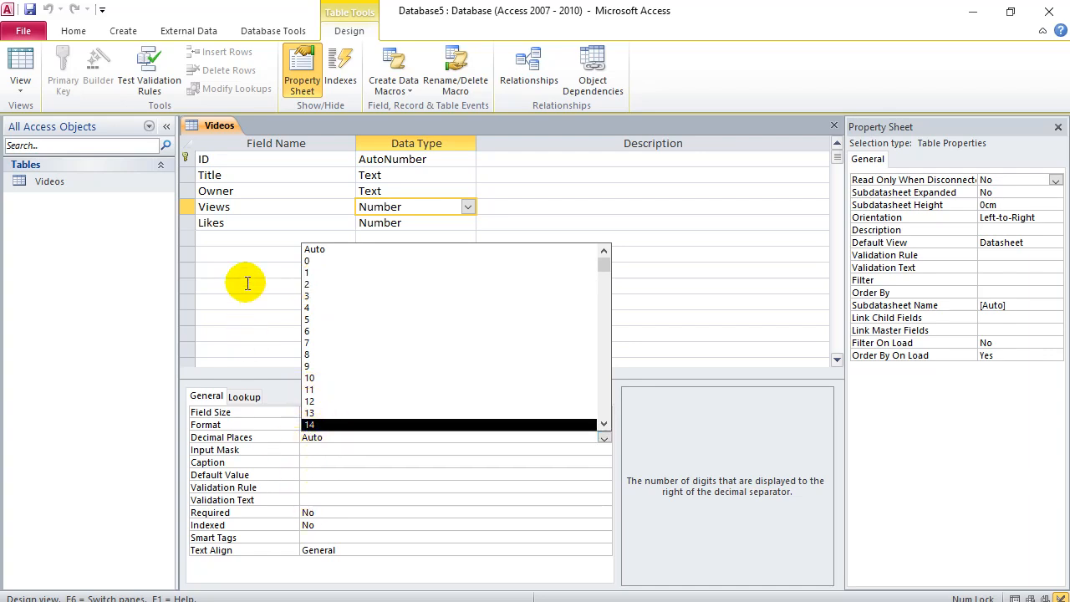
{"action": "left_click", "coordinate": [248, 254]}
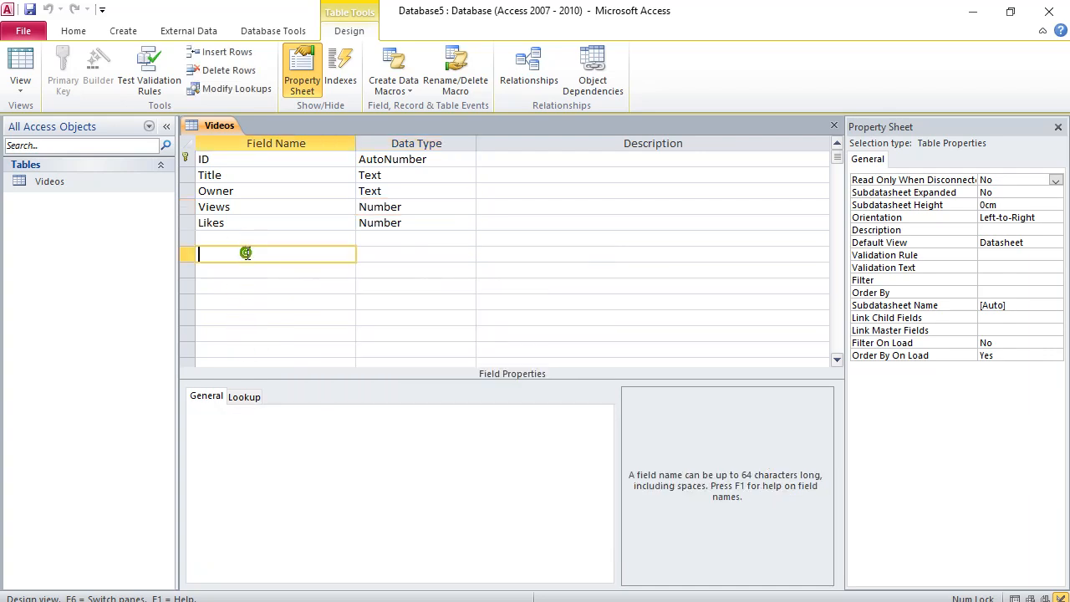
{"action": "right_click", "coordinate": [221, 131]}
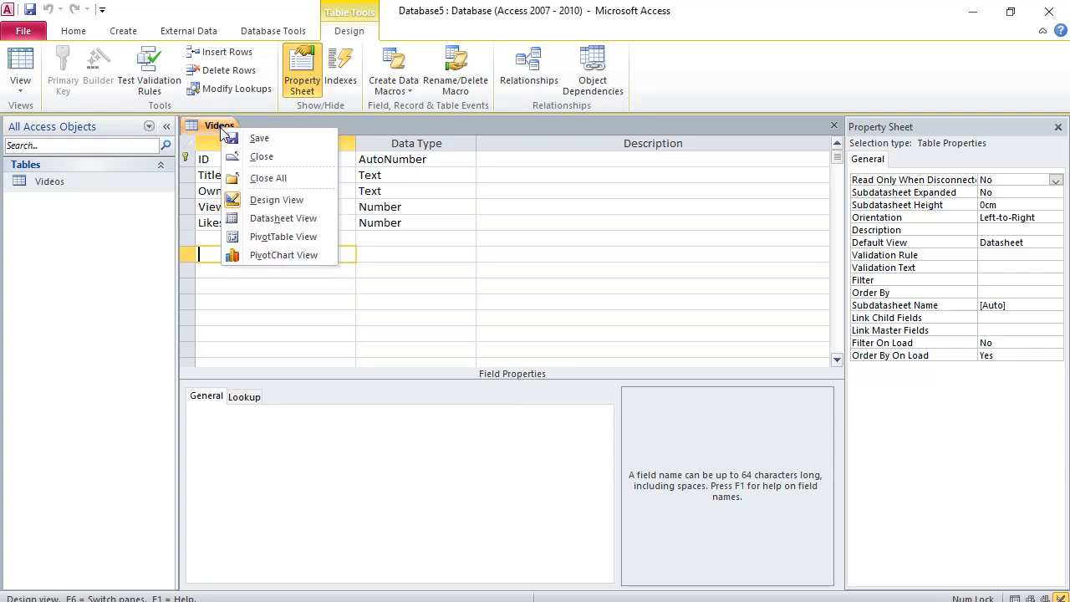
{"action": "left_click", "coordinate": [256, 156]}
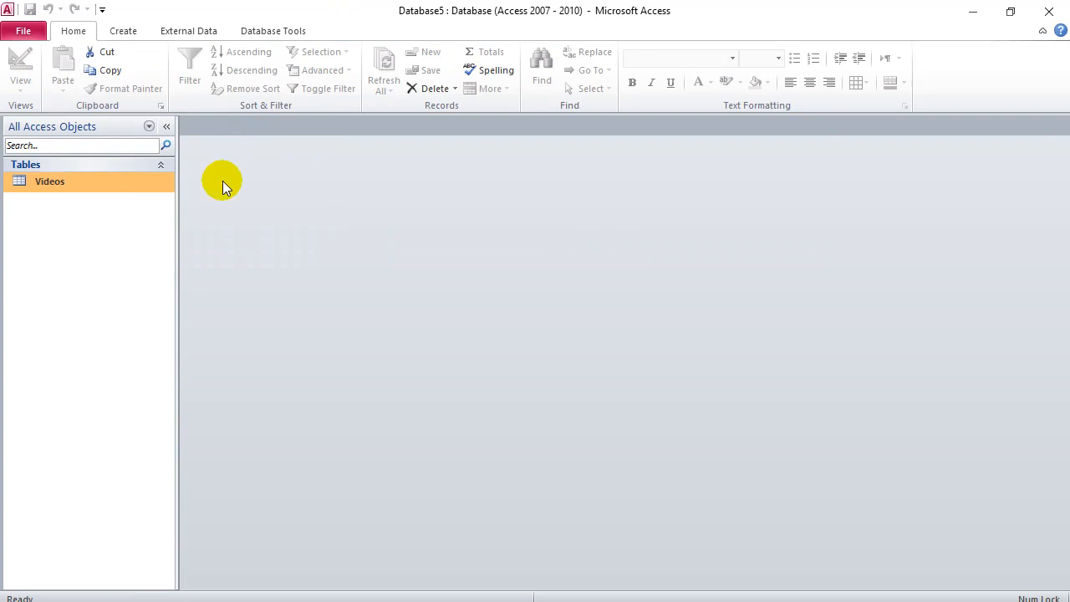
- Rename the Videos table as VideoTable
{"action": "right_click", "coordinate": [56, 185]}
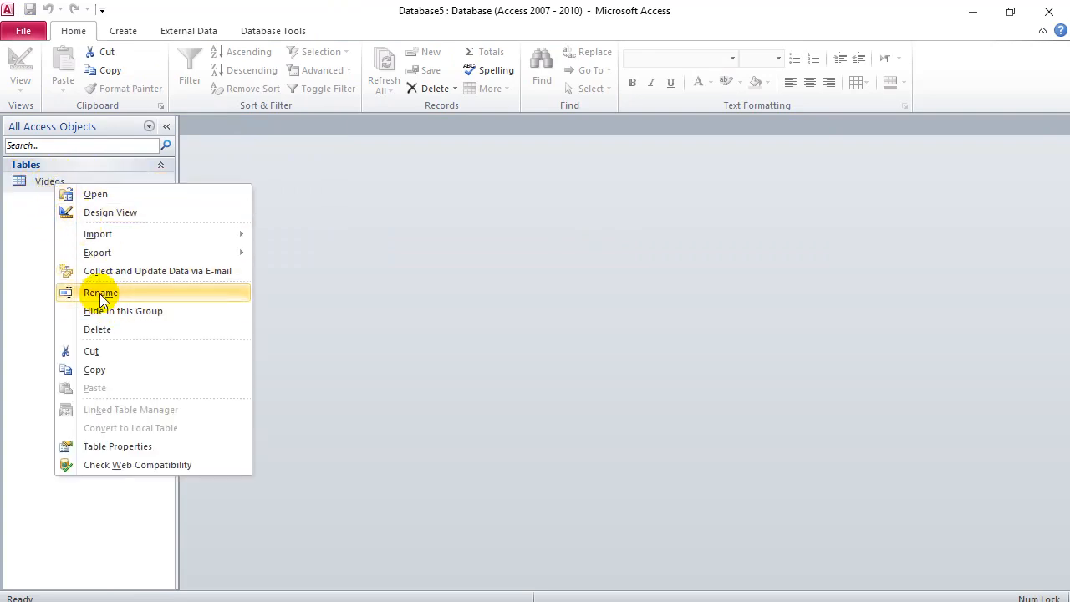
{"action": "left_click", "coordinate": [102, 293]}
{"action": "left_click", "coordinate": [76, 182]}
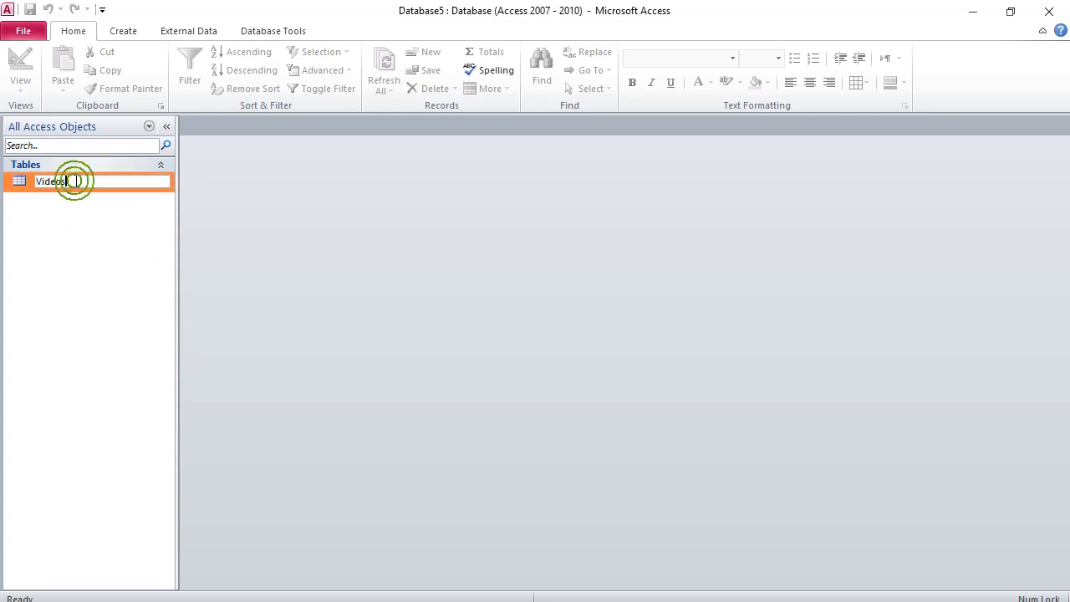
{"action": "key", "text": "BackSpace"}
{"action": "type", "text": "Table"}
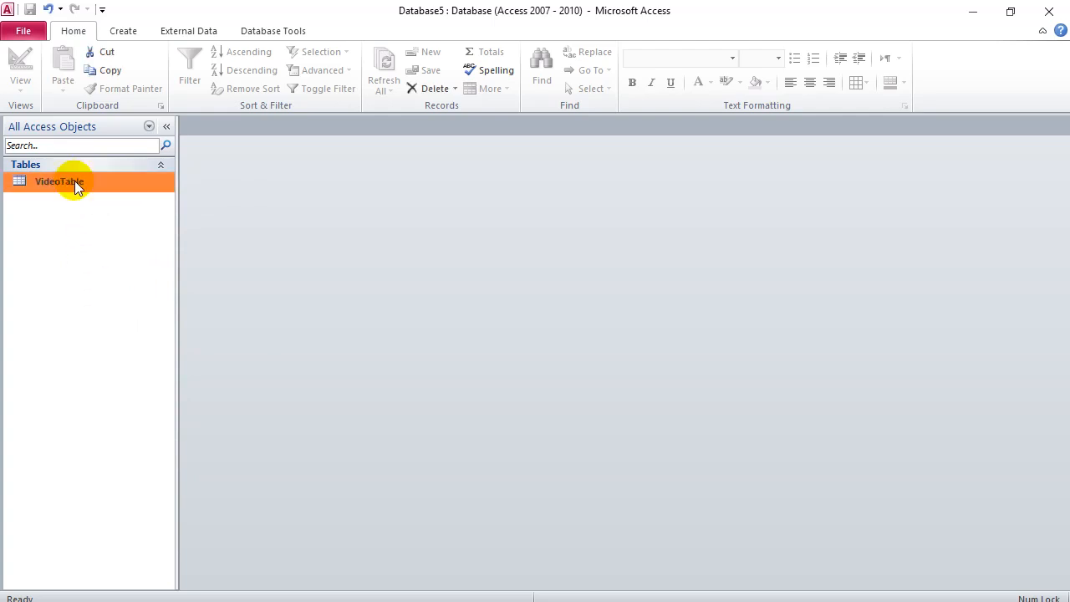
{"action": "key", "text": "Return"}
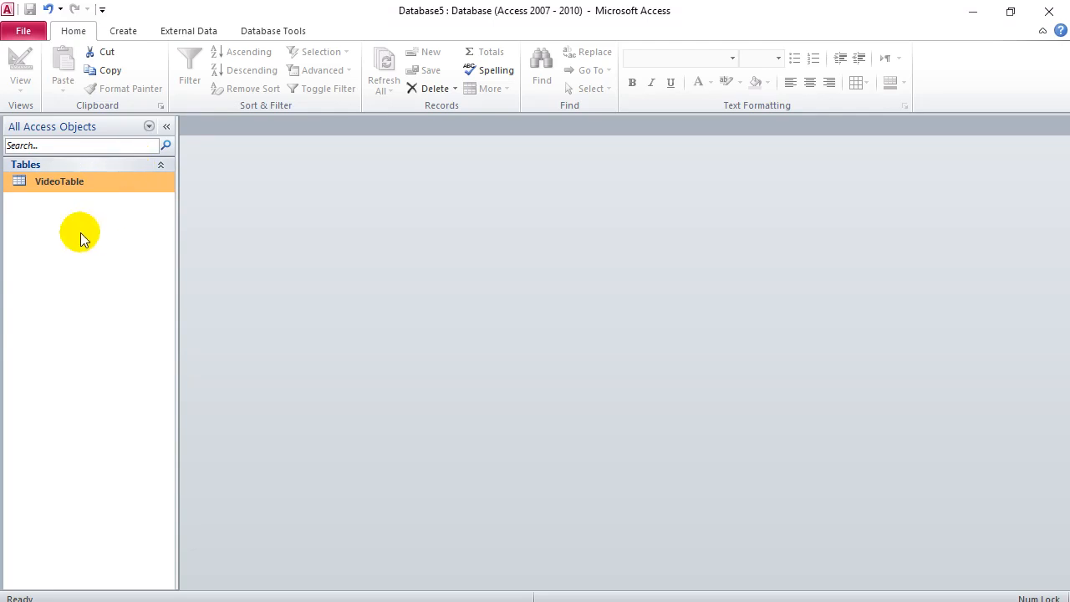
- Open the VideoTable table in Datasheet view
{"action": "right_click", "coordinate": [78, 236]}
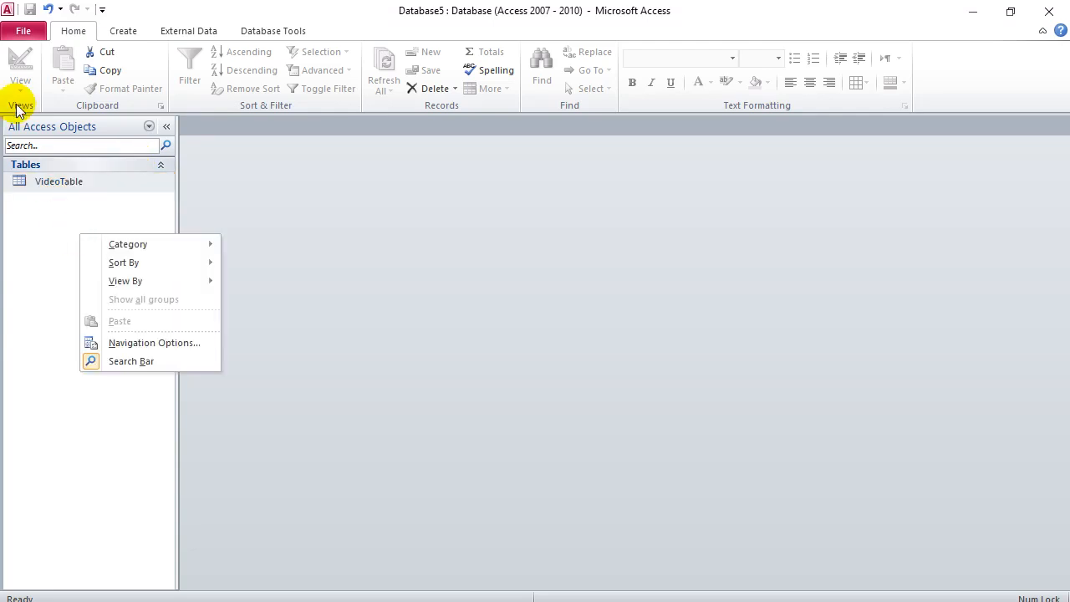
{"action": "left_click", "coordinate": [24, 31]}
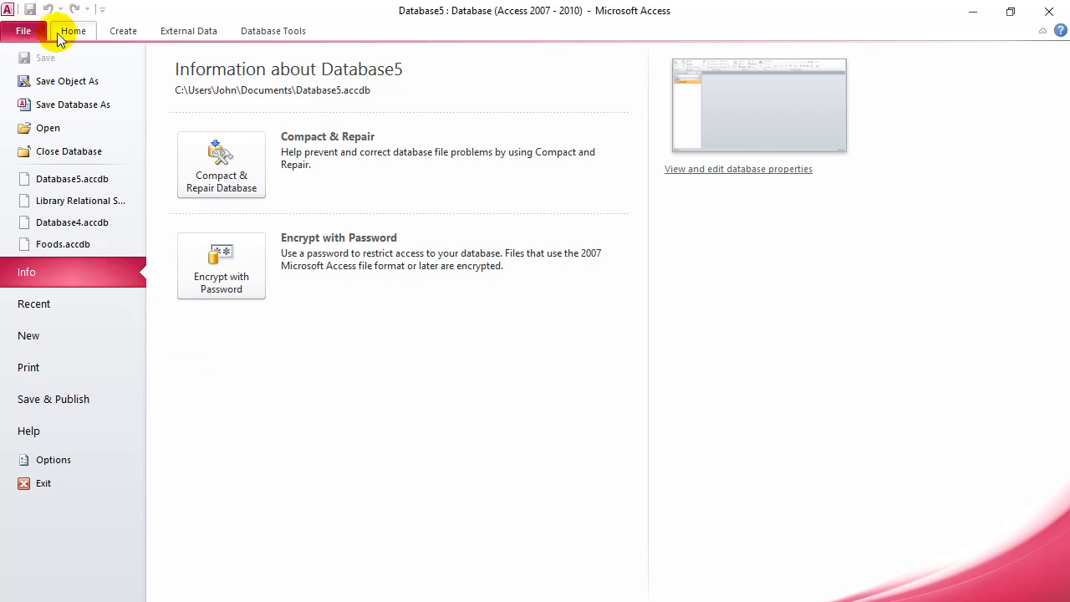
{"action": "left_click", "coordinate": [67, 33]}
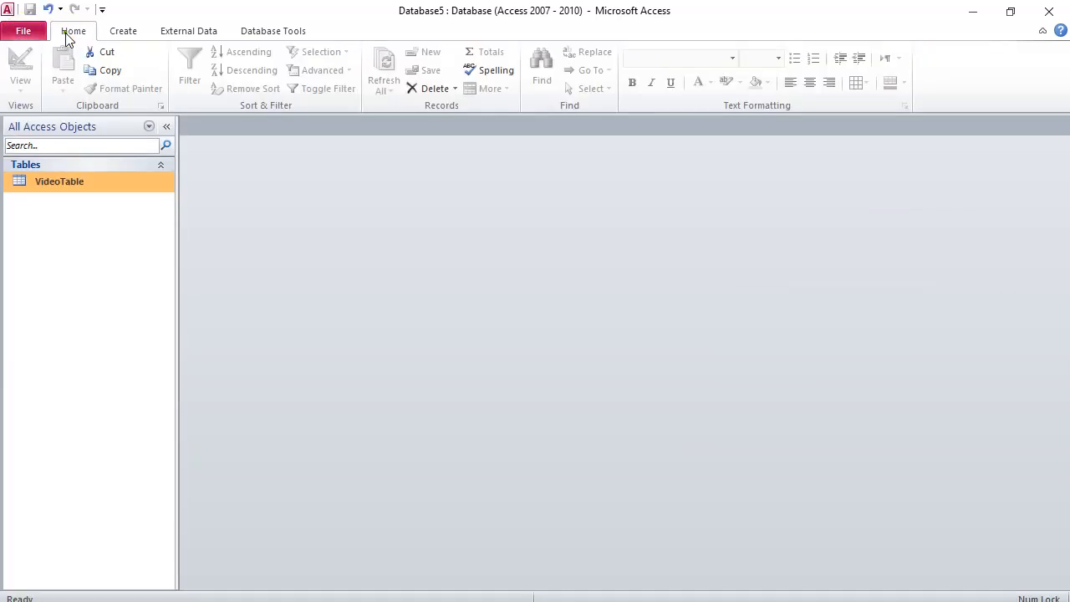
{"action": "double_click", "coordinate": [65, 181]}
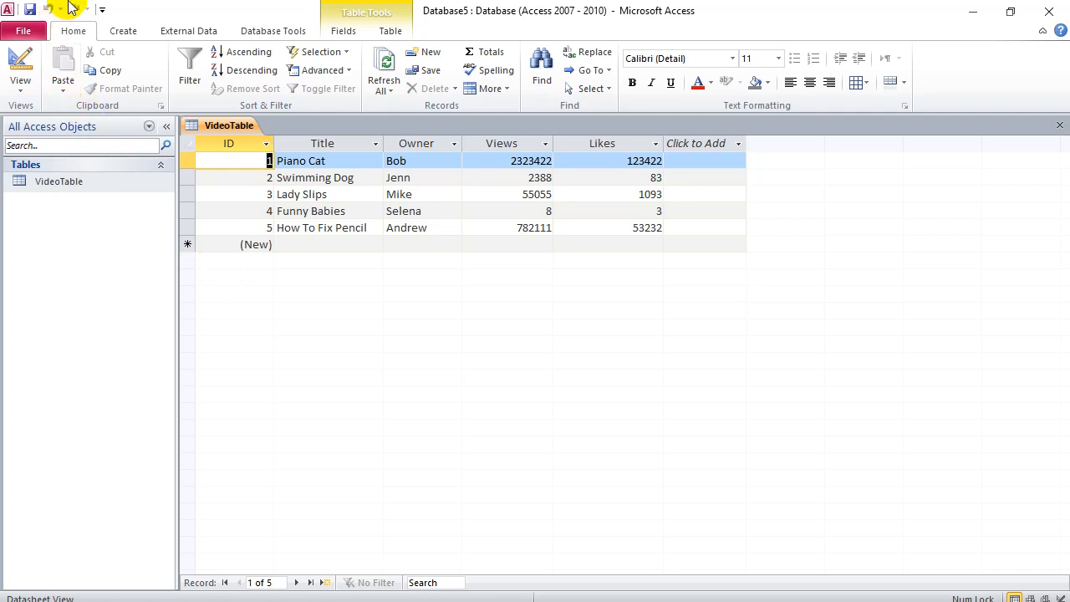
{"action": "left_click", "coordinate": [124, 31]}
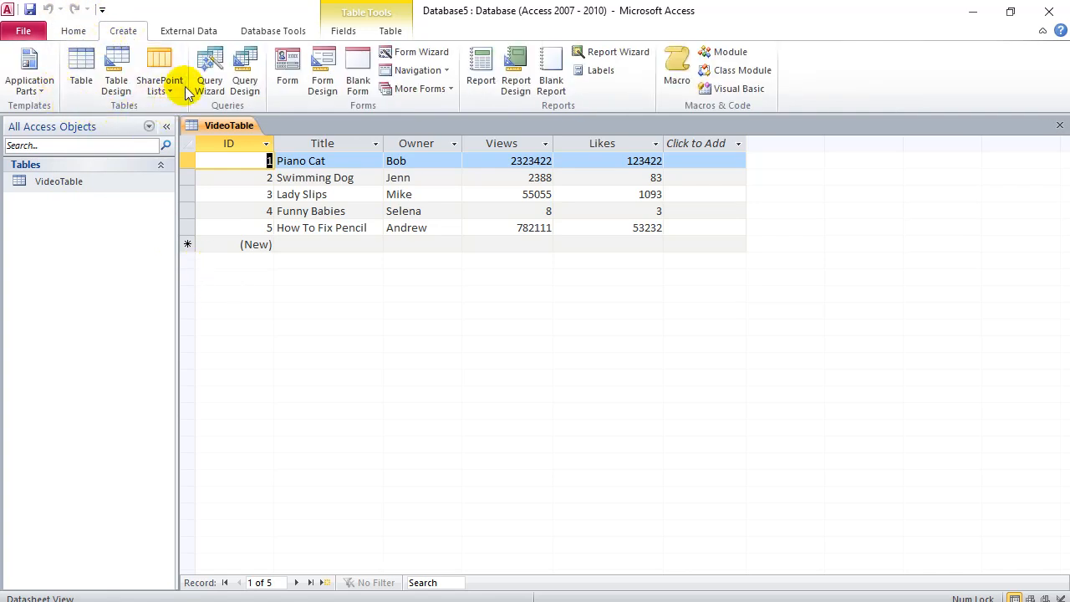
{"action": "left_click", "coordinate": [115, 86]}
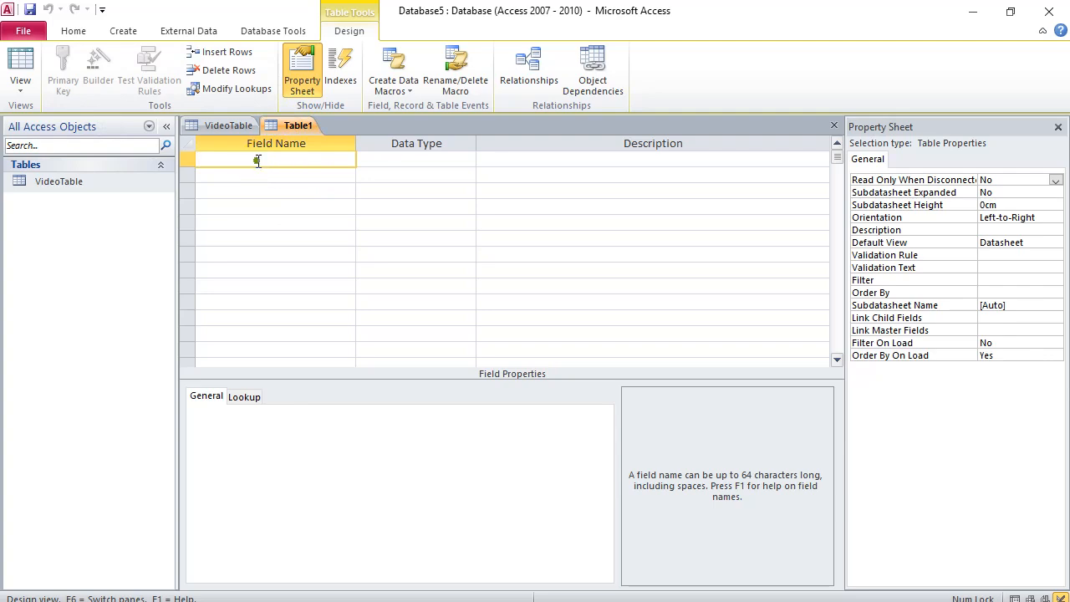
{"action": "right_click", "coordinate": [297, 126]}
{"action": "left_click", "coordinate": [322, 155]}
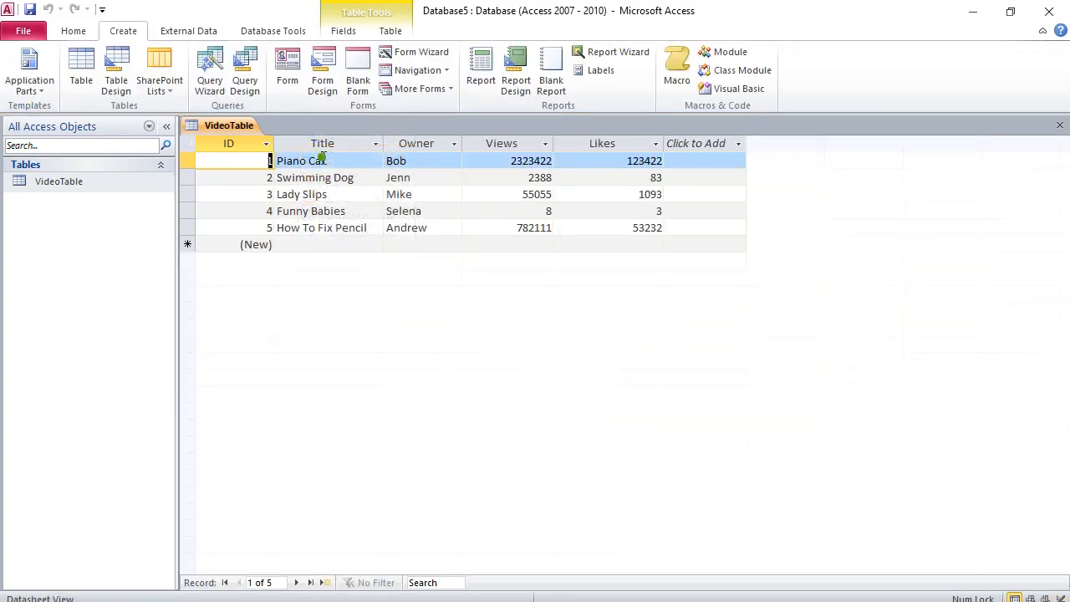
- Create a new table and switch it to Design view, saving it under the name UserComplaints
{"action": "left_click", "coordinate": [81, 67]}
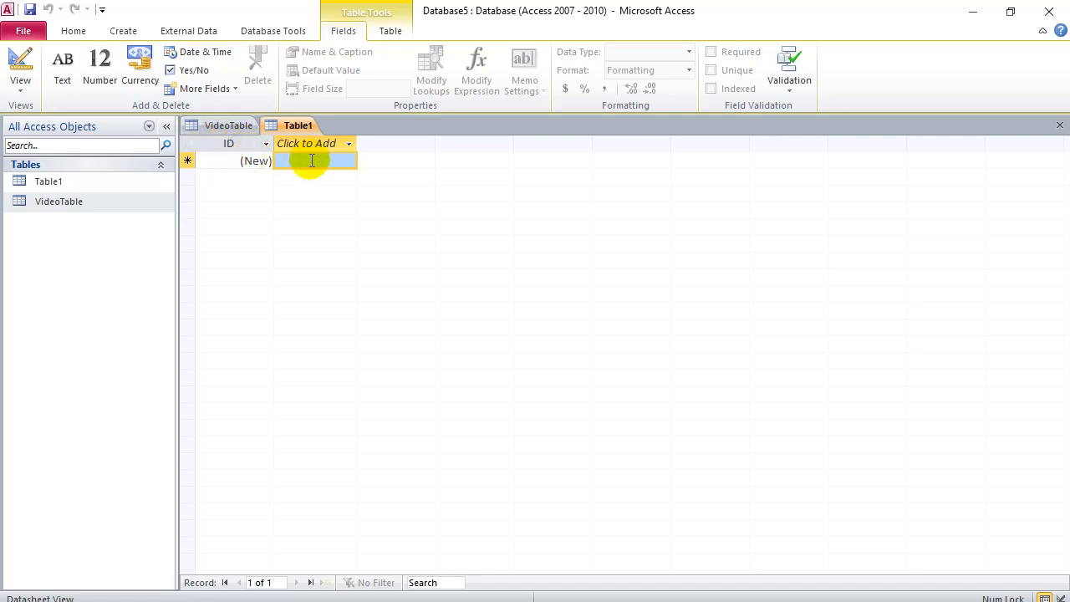
{"action": "right_click", "coordinate": [301, 133]}
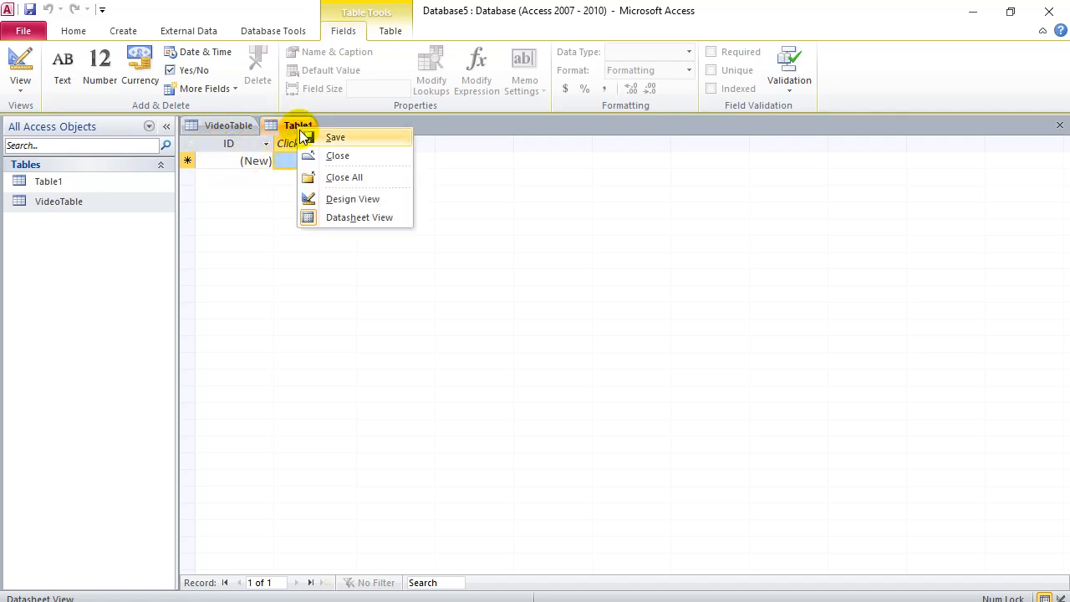
{"action": "left_click", "coordinate": [340, 201]}
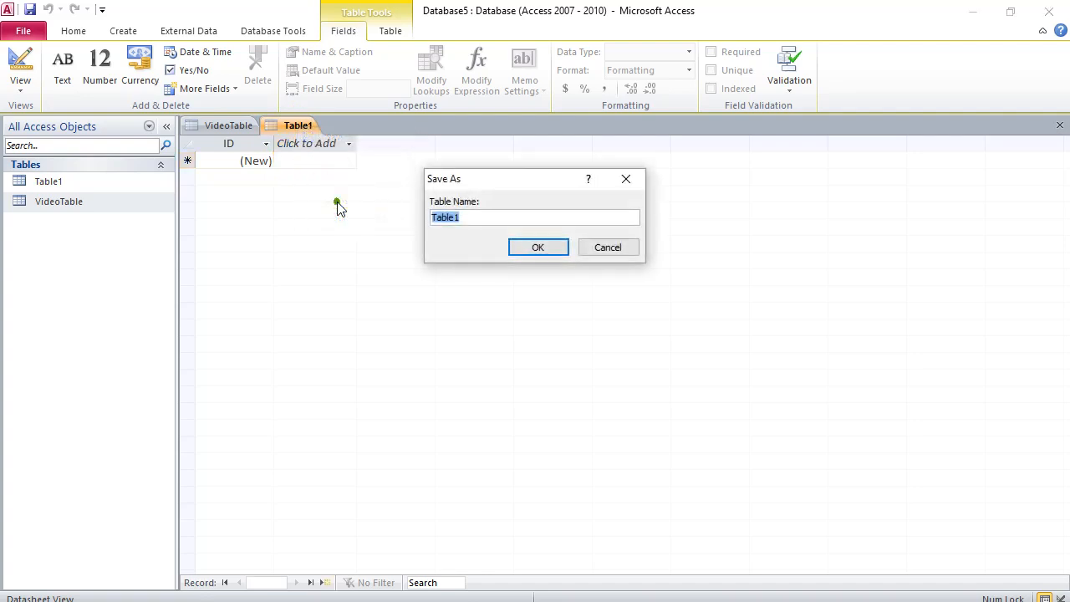
{"action": "left_click", "coordinate": [485, 218]}
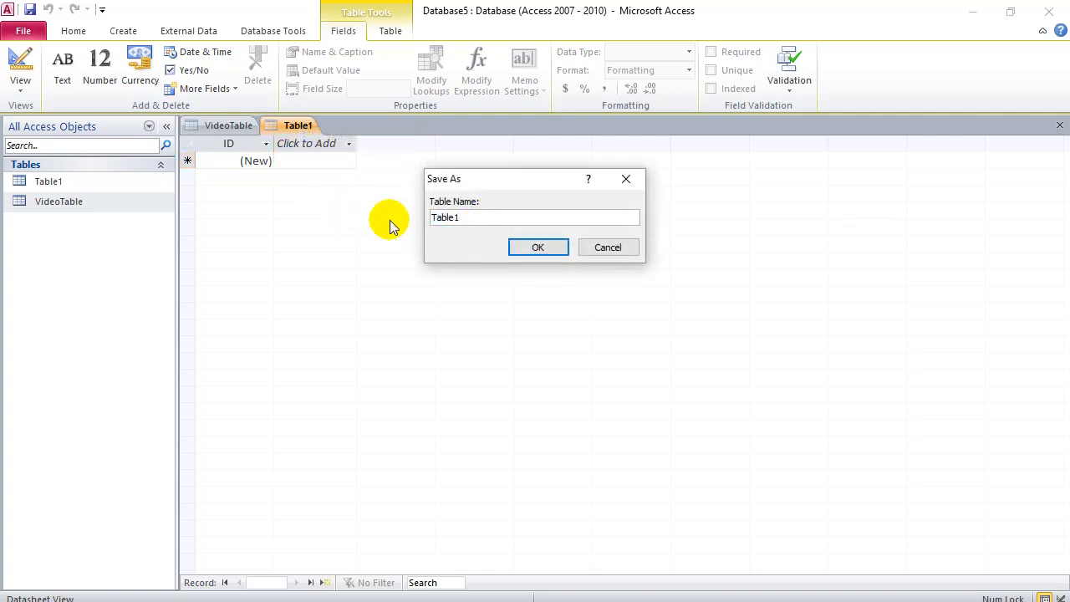
{"action": "key", "text": "BackSpace"}
{"action": "key", "text": "BackSpace"}
{"action": "key", "text": "BackSpace"}
{"action": "key", "text": "BackSpace"}
{"action": "key", "text": "BackSpace"}
{"action": "key", "text": "BackSpace"}
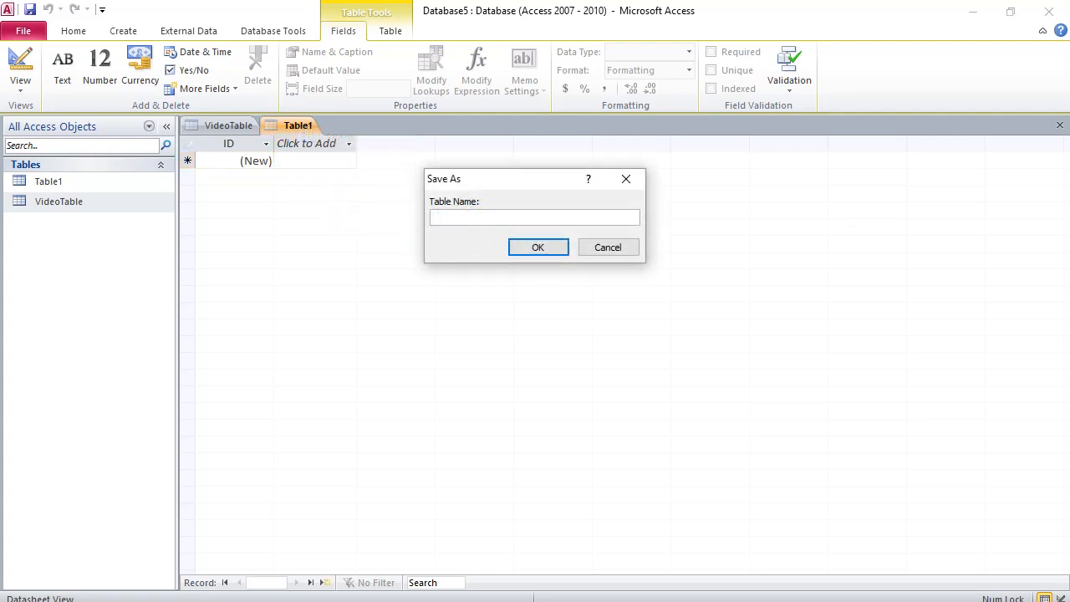
{"action": "type", "text": "UserComplaints"}
{"action": "left_click", "coordinate": [538, 249]}
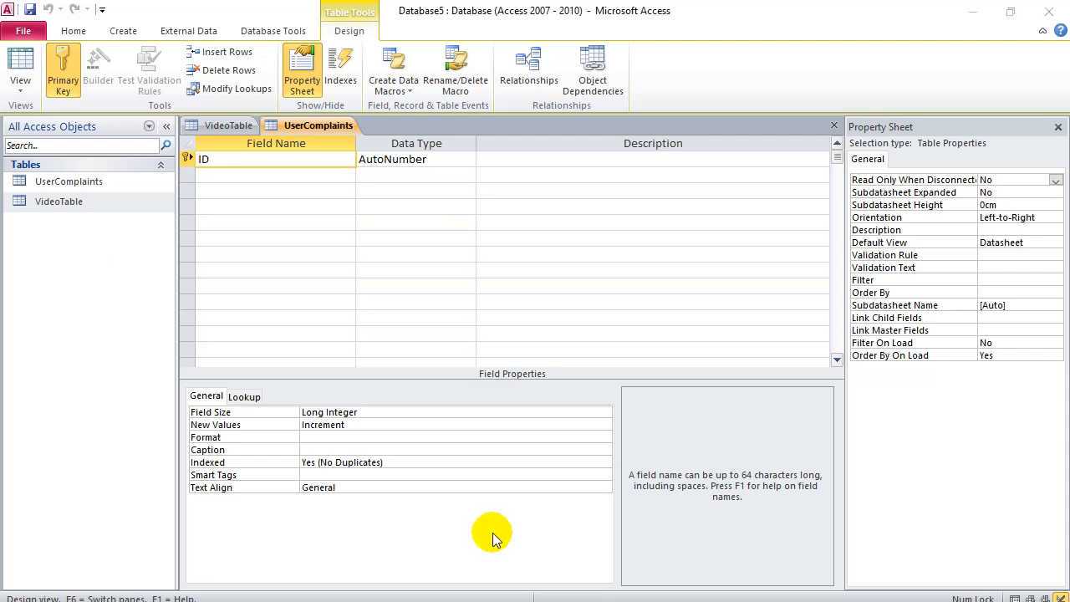
- Save the UserComplaints table
{"action": "right_click", "coordinate": [294, 127]}
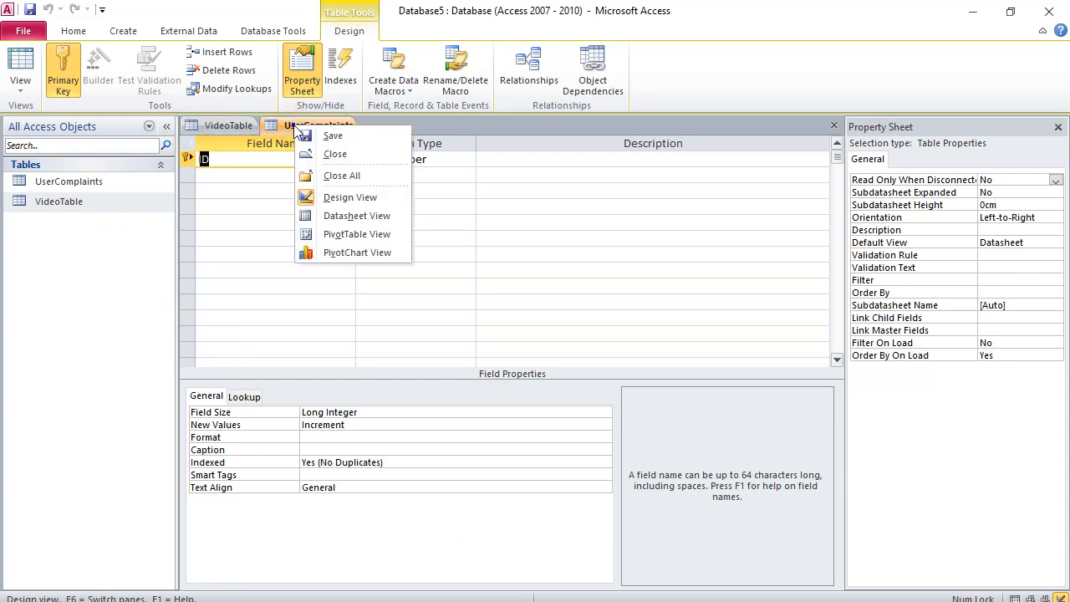
{"action": "left_click", "coordinate": [331, 138]}
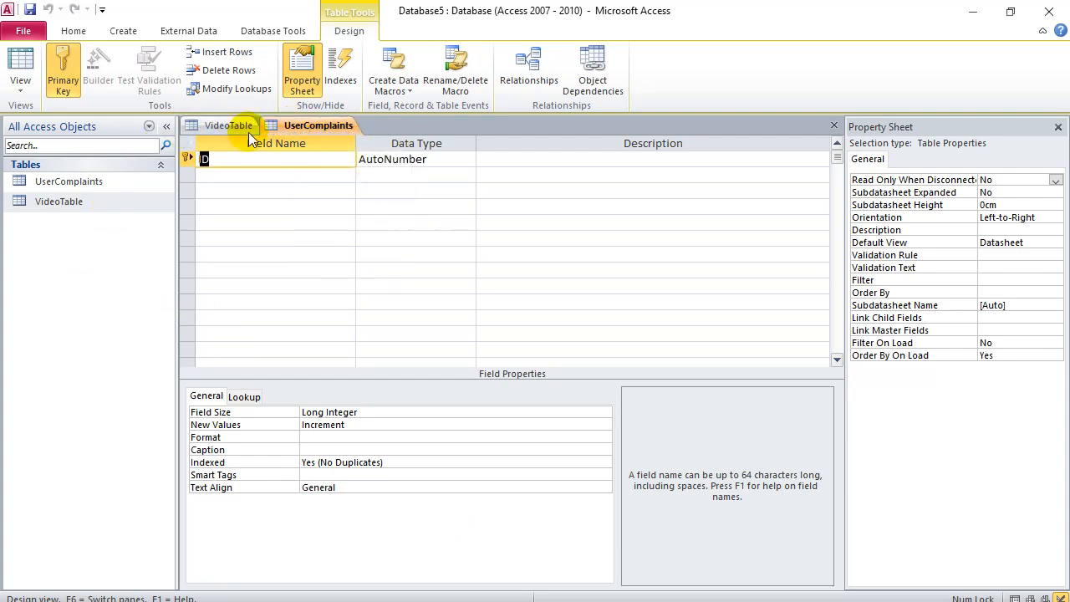
{"action": "left_click", "coordinate": [25, 34]}
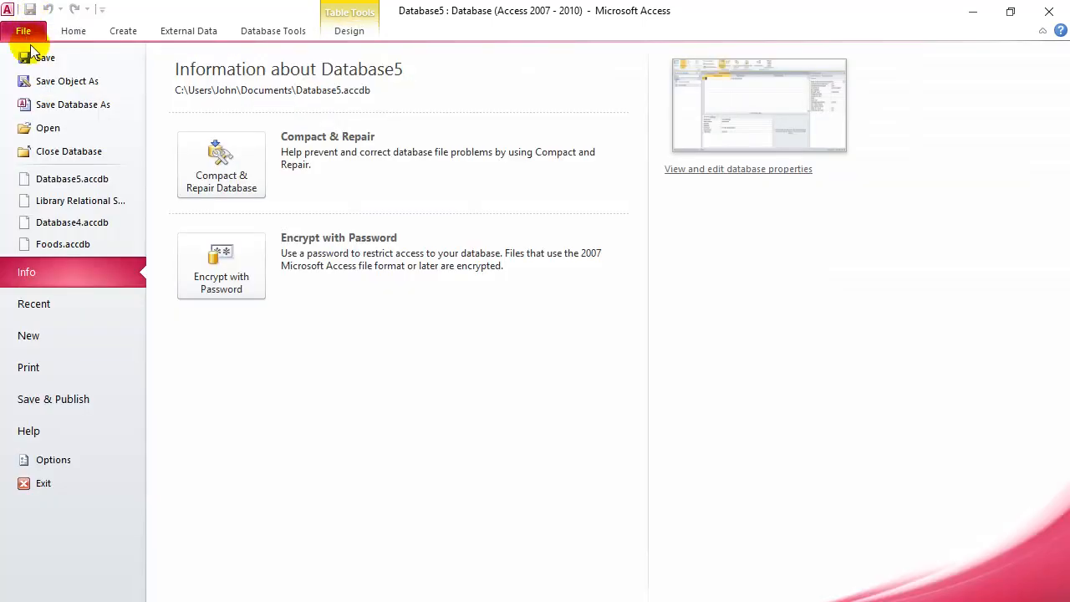
{"action": "left_click", "coordinate": [47, 57]}
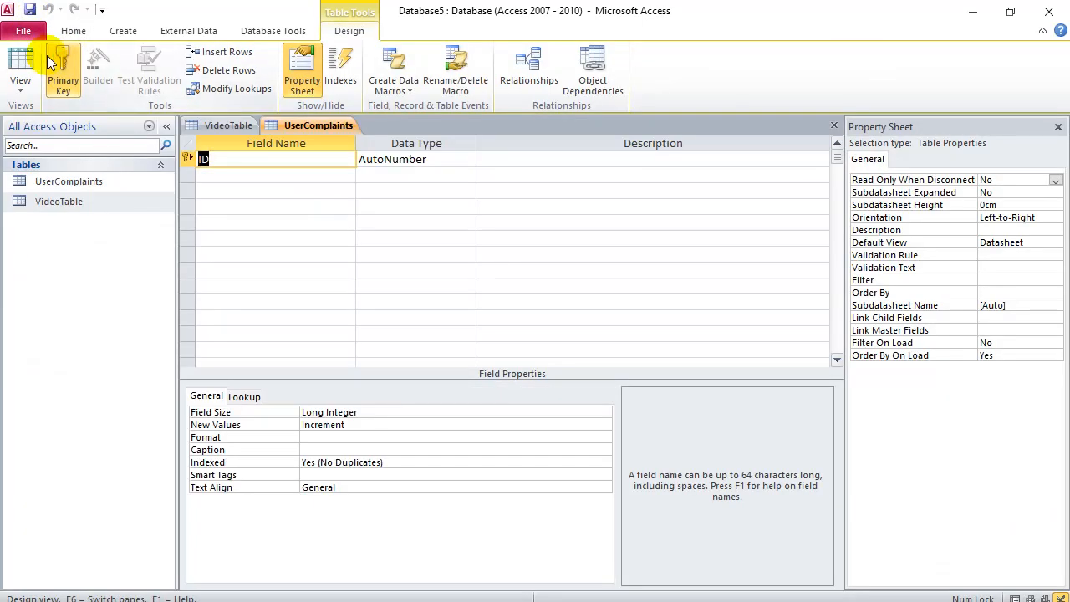
- Start saving the database as a new file, letting all open objects be closed
{"action": "left_click", "coordinate": [26, 33]}
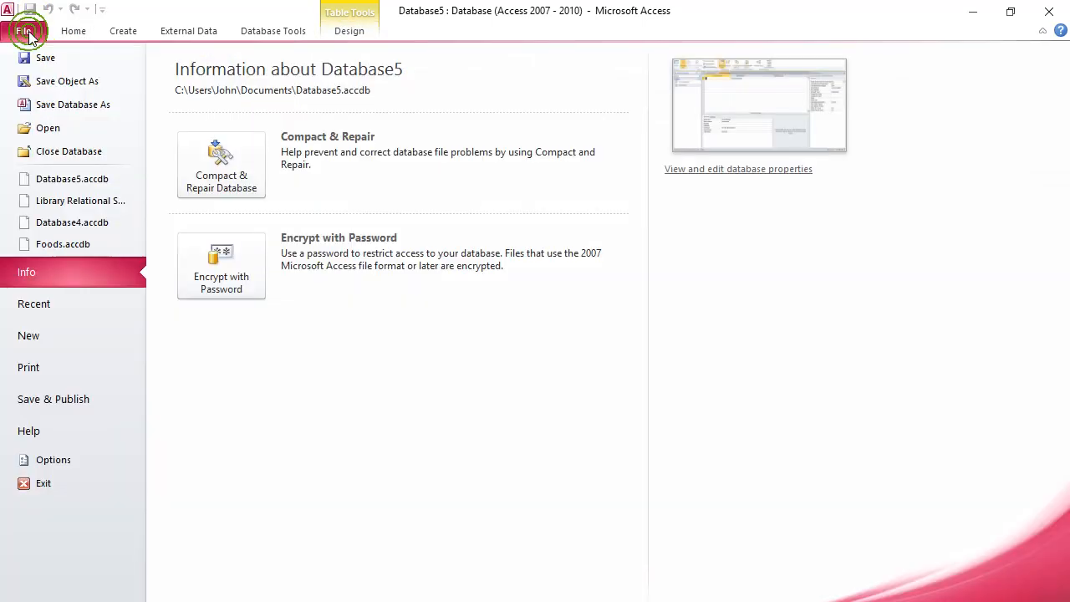
{"action": "left_click", "coordinate": [70, 105]}
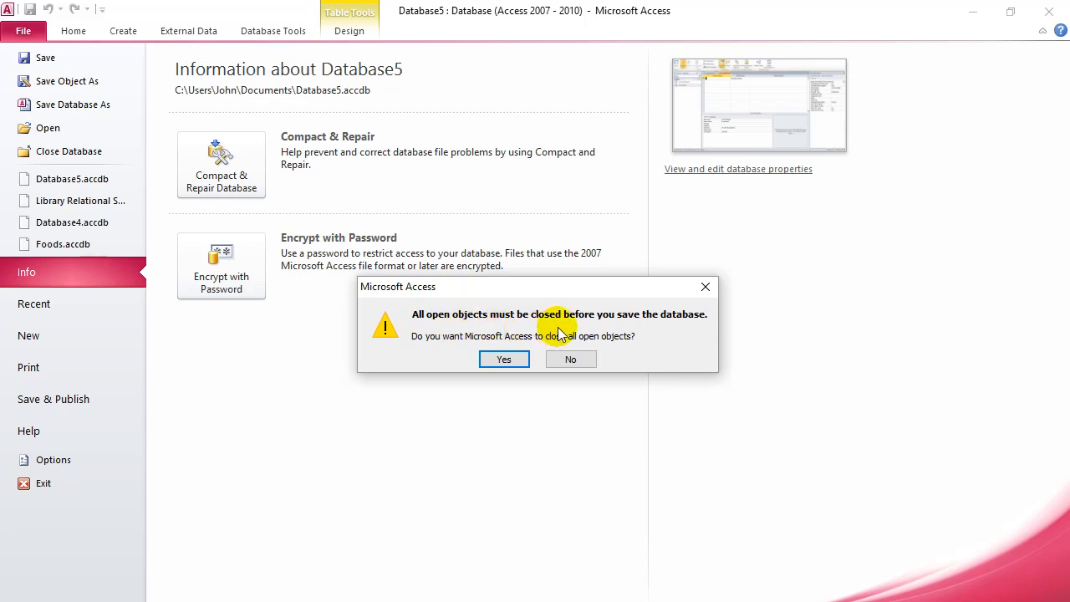
{"action": "left_click", "coordinate": [500, 361]}
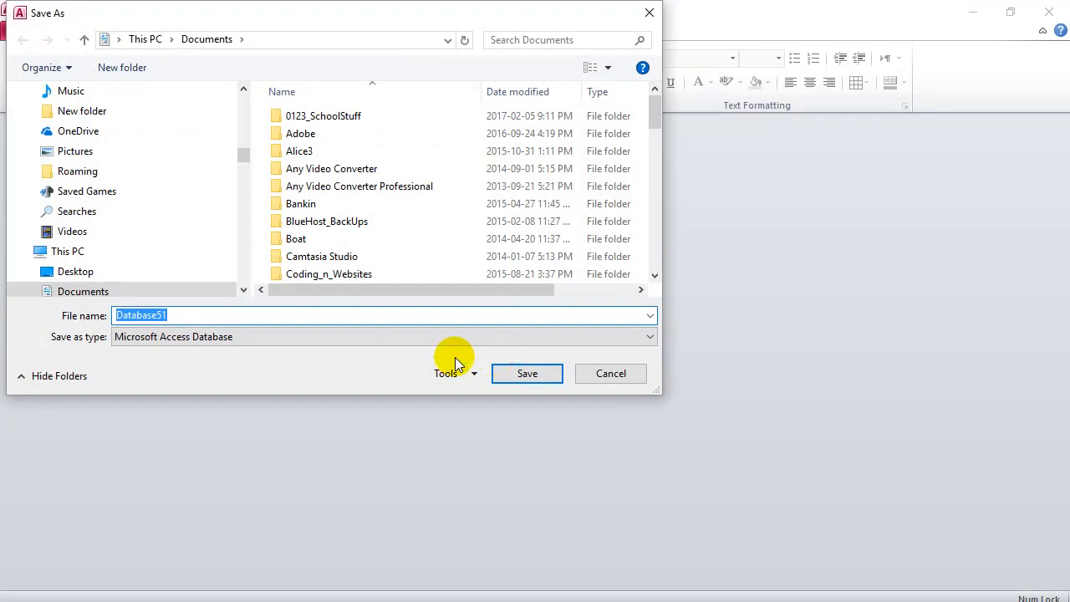